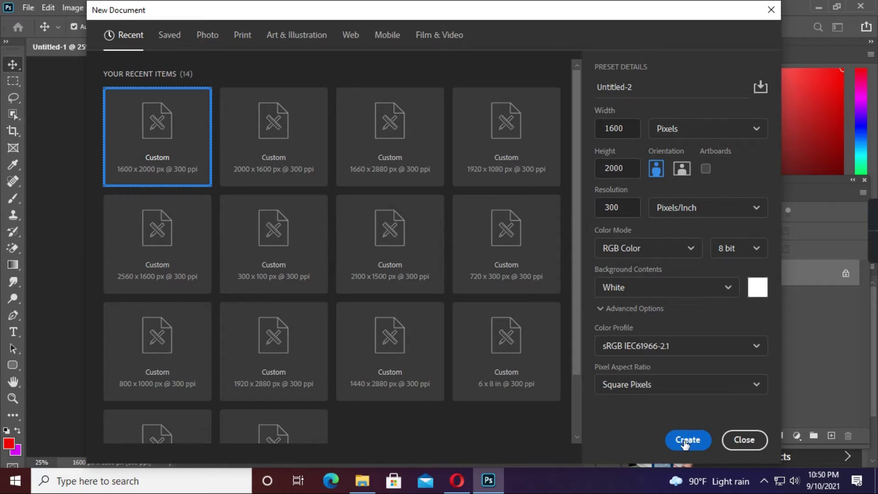
- Create the blank 1600 by 2000 document and close the first document without saving
left_click(684, 441)
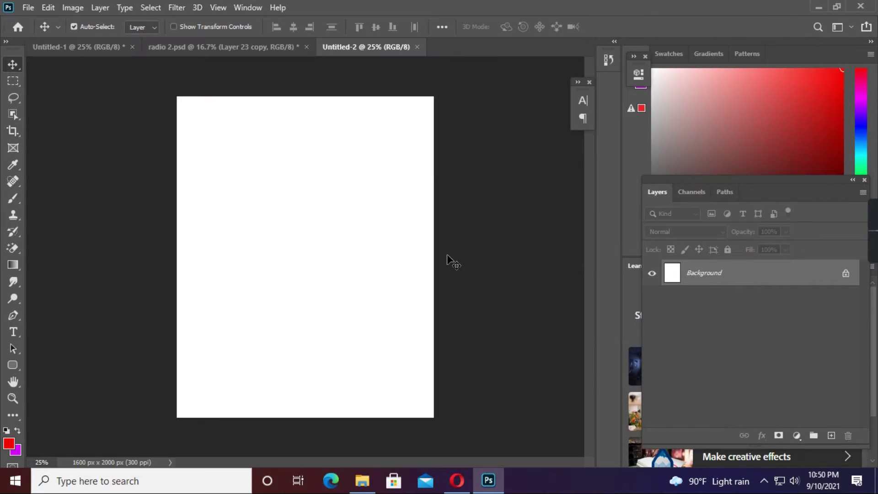
left_click(132, 47)
left_click(431, 186)
- Place the field photo, enlarge it to canvas width, rename it bg, and mask out its sky
left_click_drag(234, 147, 309, 278)
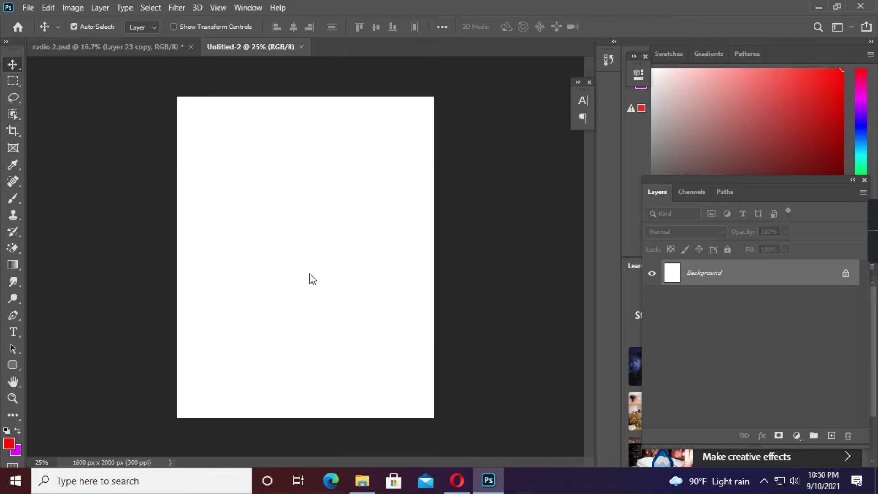
left_click_drag(418, 248, 471, 204)
key("Return")
double_click(703, 272)
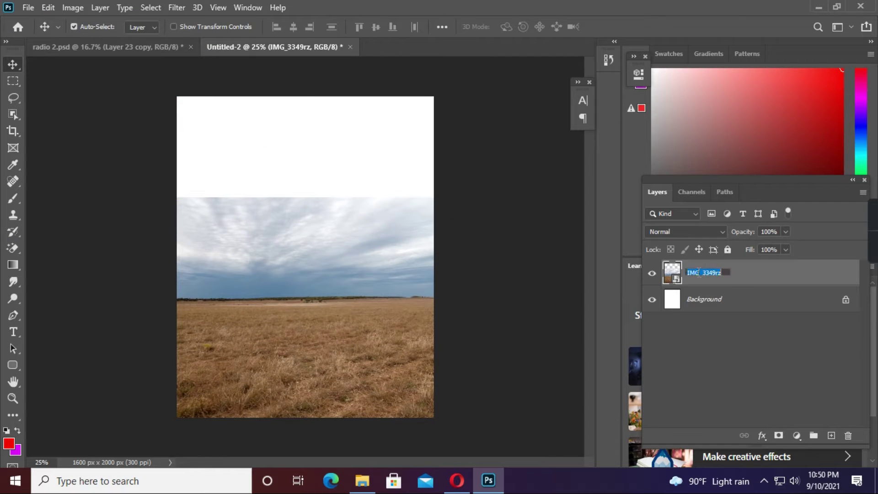
key("b")
left_click(778, 435)
mouse_move(229, 257)
left_mouse_down()
mouse_move(219, 202)
mouse_move(160, 235)
mouse_move(367, 234)
mouse_move(382, 186)
left_mouse_up()
- Bring in the cloud photo and move it beneath the bg layer
key("alt+Tab")
left_click_drag(133, 87, 268, 206)
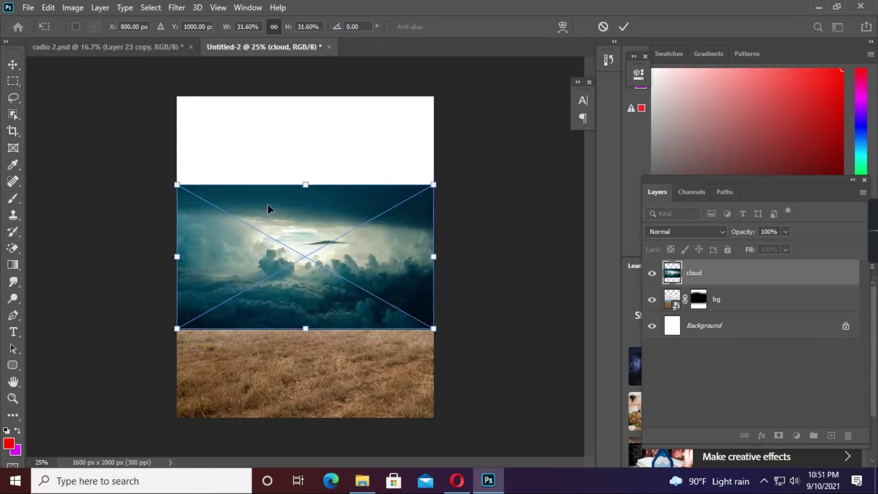
key("ctrl+minus")
left_click_drag(664, 283, 717, 298)
key("ctrl+plus")
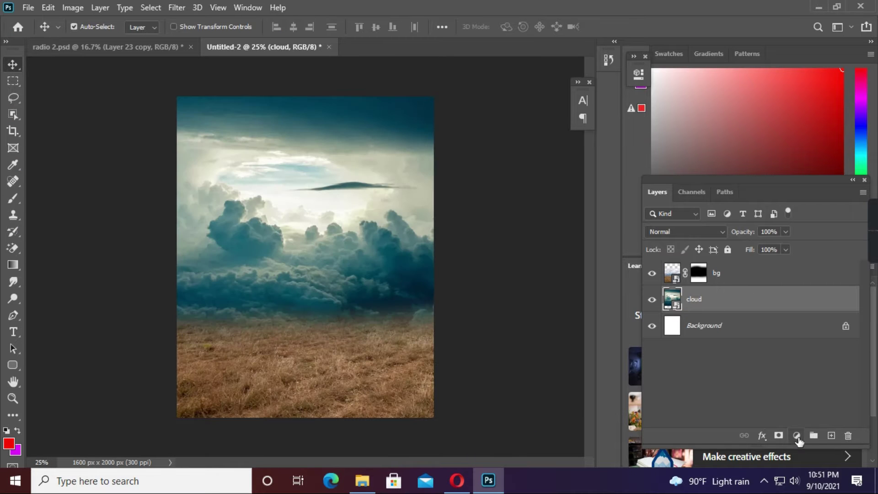
- Darken the scene with an Exposure layer and mute its colours with Hue/Saturation
left_click(797, 436)
left_click(786, 227)
left_click(797, 436)
left_click(789, 255)
left_click_drag(484, 188, 466, 188)
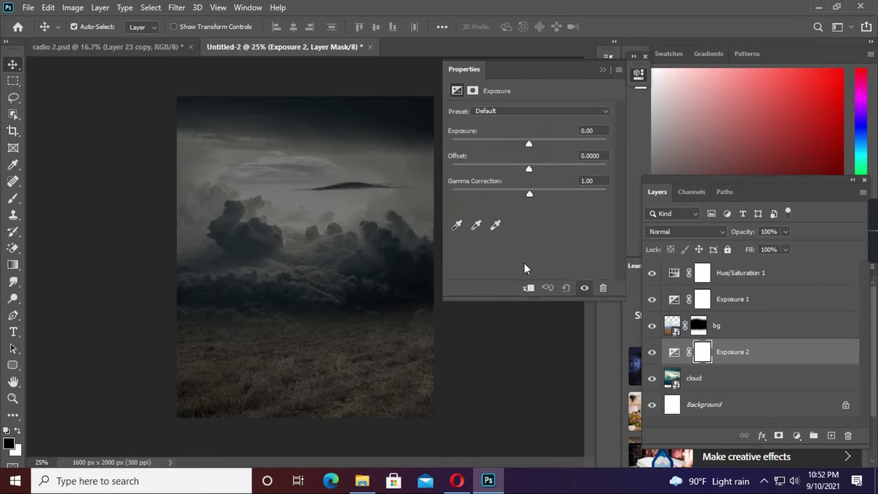
left_click_drag(526, 155, 520, 155)
- Paint white fog on a new layer with a soft cloud brush at 85% opacity
key("b")
right_click(330, 257)
key("Escape")
key("ctrl+shift+alt+n")
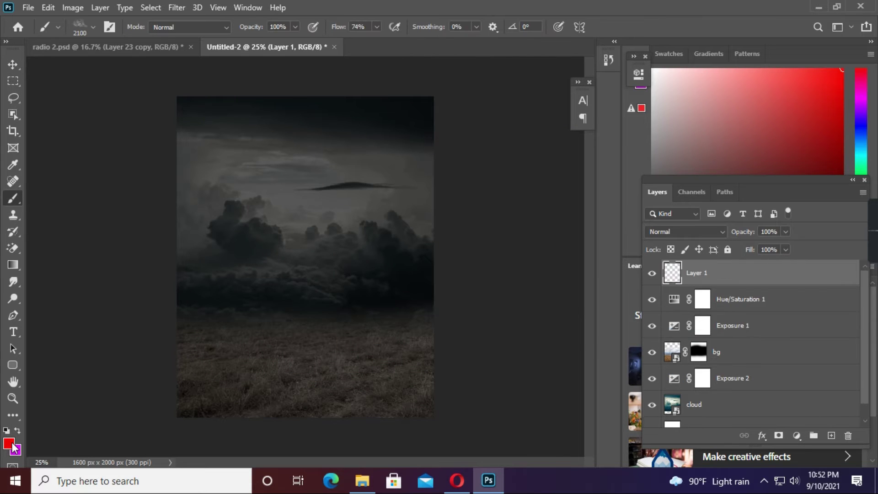
key("x")
left_click(128, 228)
left_click(130, 122)
left_click(92, 100)
left_click(12, 64)
key("8")
key("5")
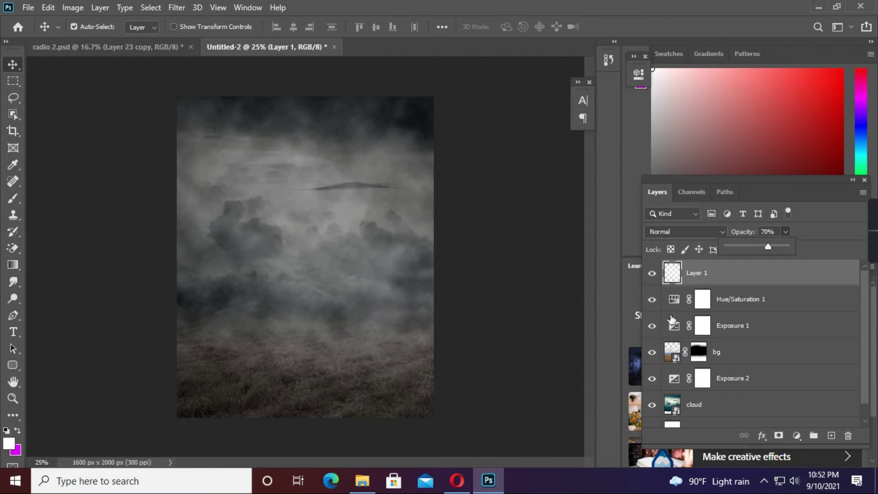
- Add an Exposure adjustment clipped to the fog layer and adjust its exposure
left_click(797, 435)
left_click(786, 227)
left_click_drag(528, 147, 531, 142)
left_click(646, 278, "alt")
left_click(732, 273)
- Place the gas mask image into the poster toward the left side
left_click(363, 480)
left_click_drag(390, 88, 305, 256)
key("Return")
left_click_drag(469, 299, 402, 332)
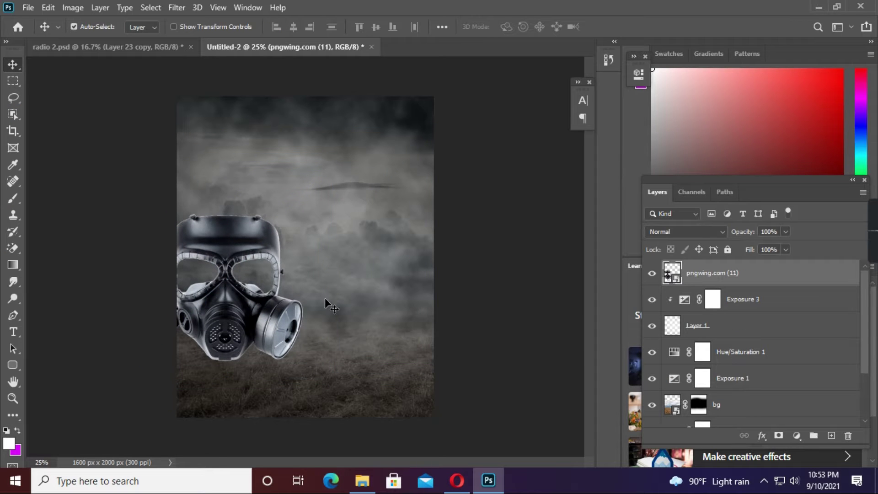
- Darken the gas mask with an Exposure adjustment layer
left_click(658, 320)
left_click(732, 273)
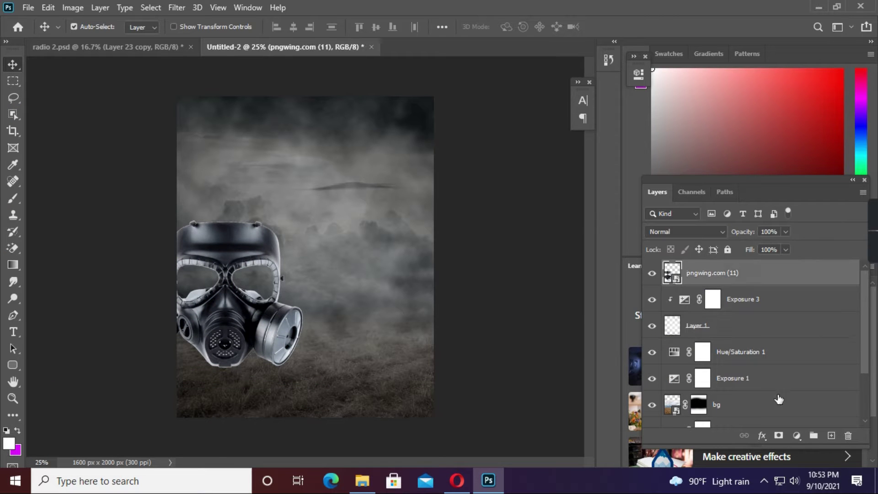
left_click(796, 435)
left_click_drag(505, 153, 467, 153)
- Set up a smaller soft black brush with default black and white colours
key("b")
key("d")
right_click(348, 171)
left_click(302, 165)
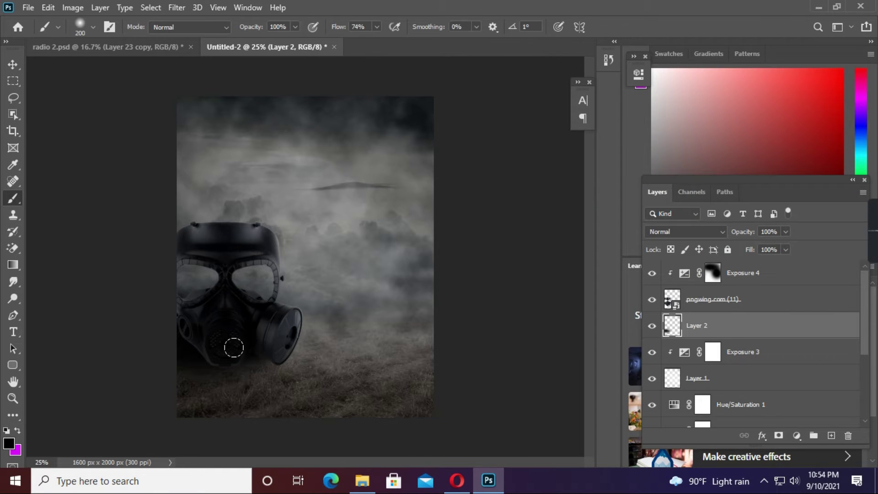
- Set Layer 2's blend mode to Overlay and adjust the brush size and hardness
left_click(685, 232)
left_click(686, 301)
left_click(785, 231)
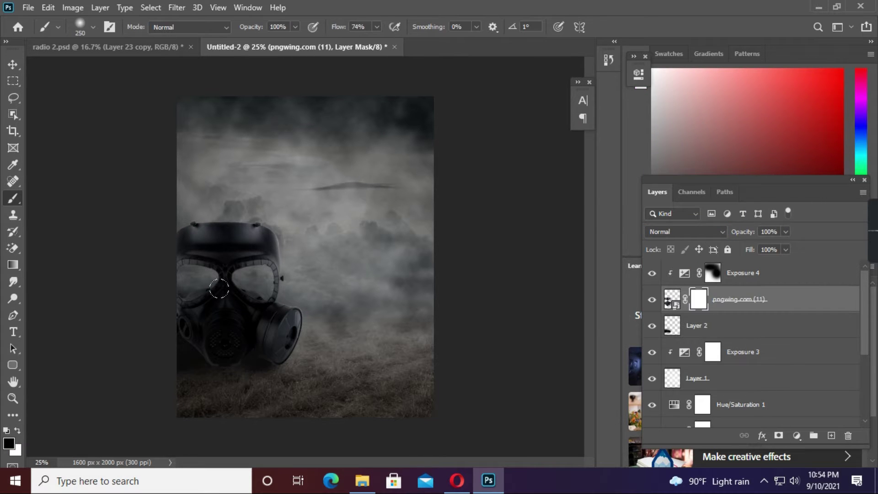
right_click(392, 255)
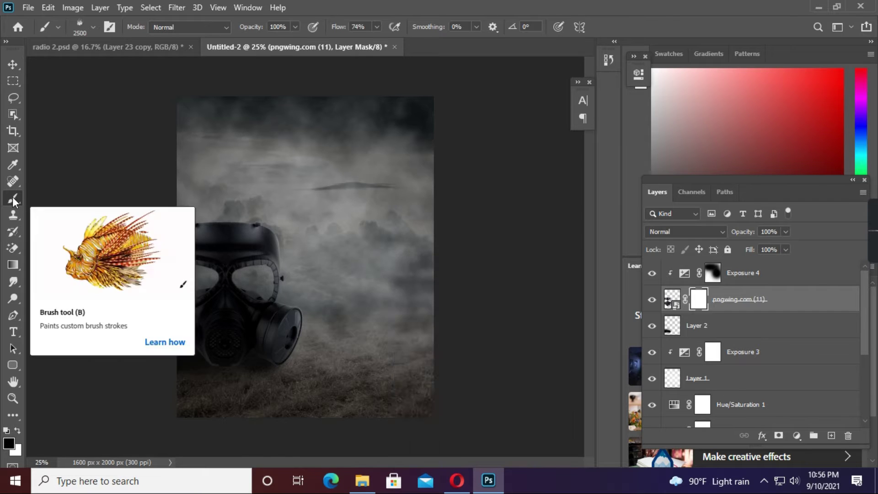
scroll(250, 439, "up", 3)
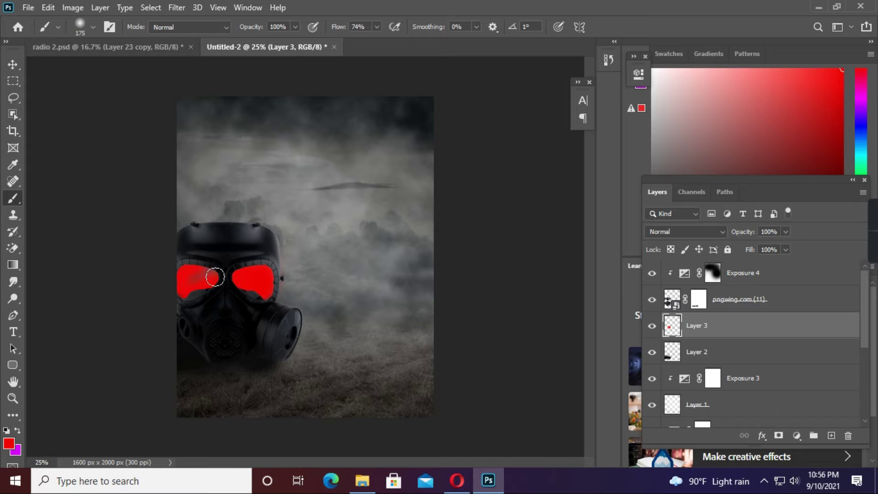
- Add a new Overlay layer above the gas mask's exposure adjustment for the red eye glow
key("v")
left_click(740, 273)
key("ctrl+shift+alt+n")
key("shift+alt+o")
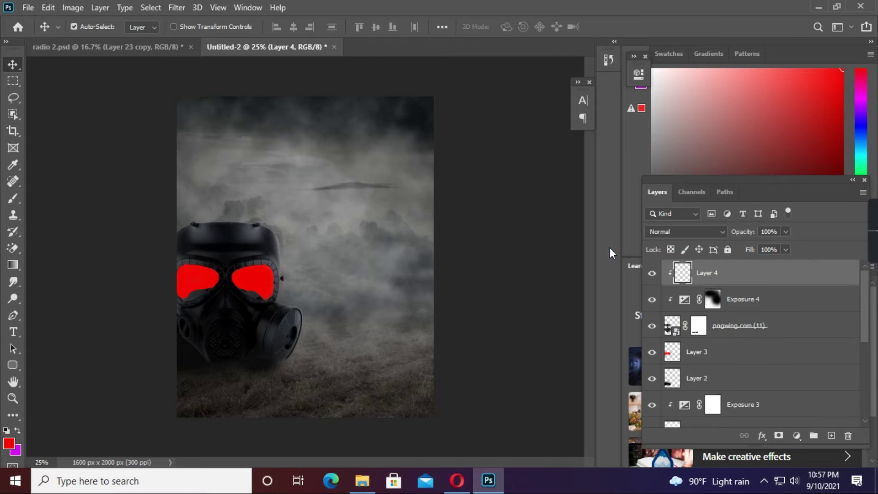
key("b")
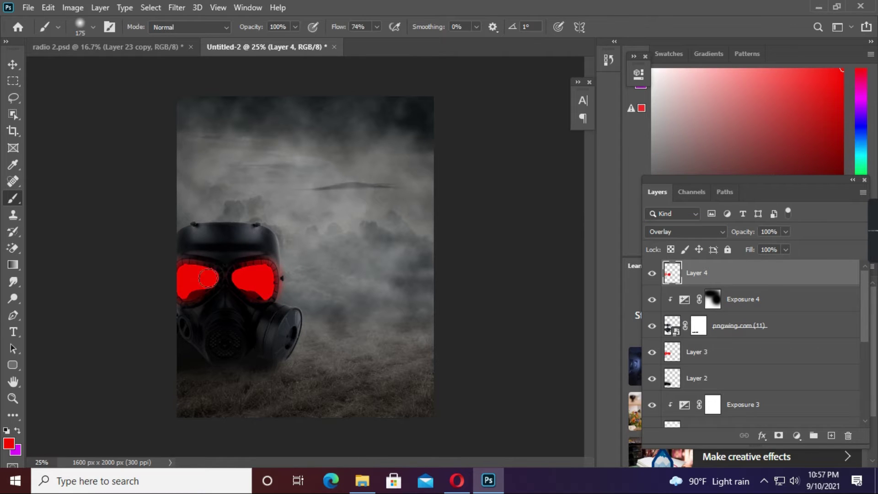
- Add a clipped red-light layer and a clipped Color Dodge layer on the mask
key("ctrl+shift+alt+n")
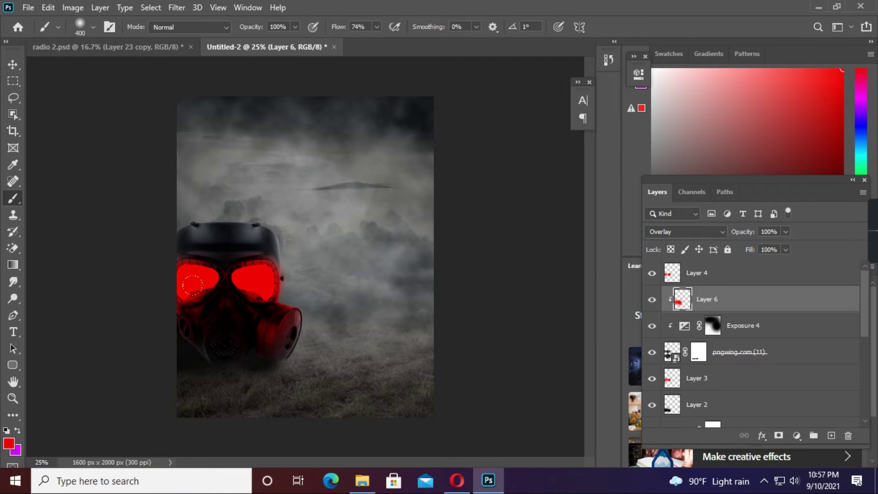
key("ctrl+shift+n")
key("Return")
key("shift+alt+d")
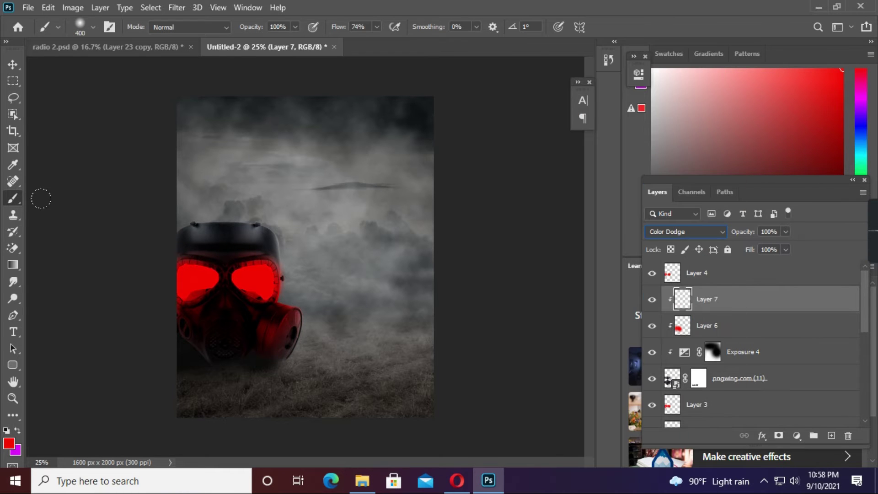
key("ctrl+1")
- Paint thin red highlight lines along the eye rim's edge and the respirator
scroll(327, 272, "up", 2)
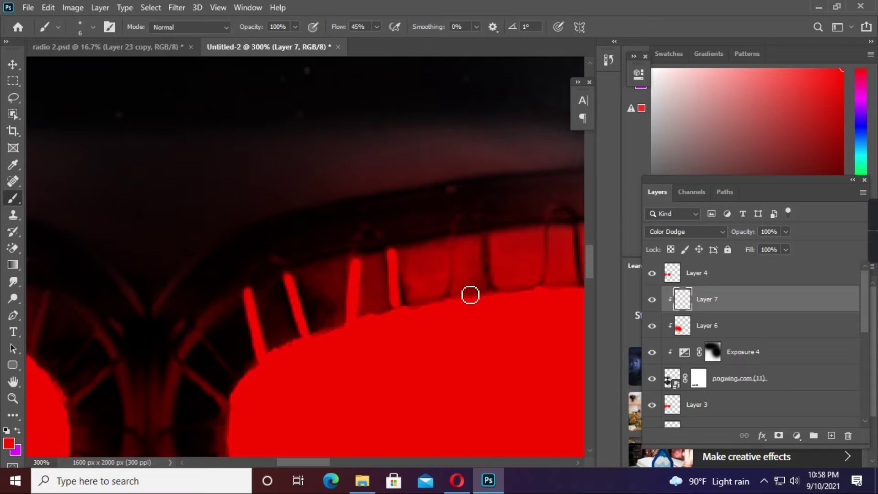
scroll(206, 318, "down", 2)
scroll(206, 274, "down", 1)
scroll(224, 231, "down", 2)
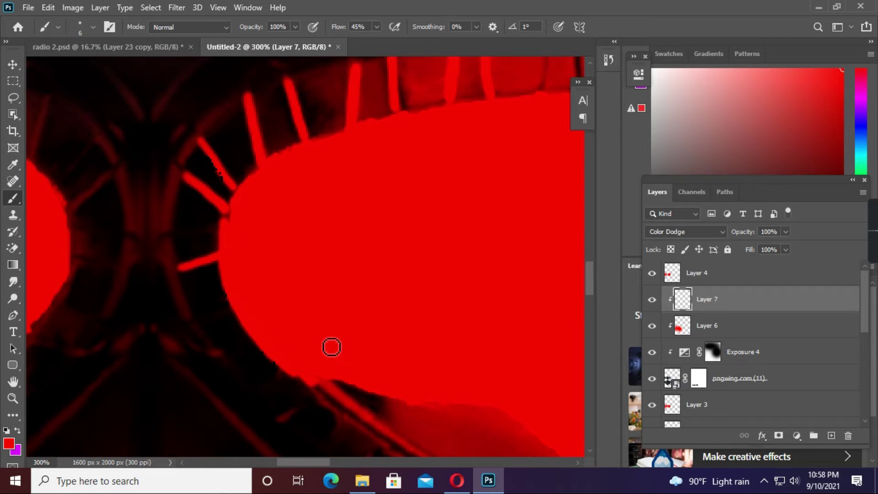
scroll(338, 320, "down", 2)
scroll(235, 238, "down", 1)
scroll(335, 347, "right", 2)
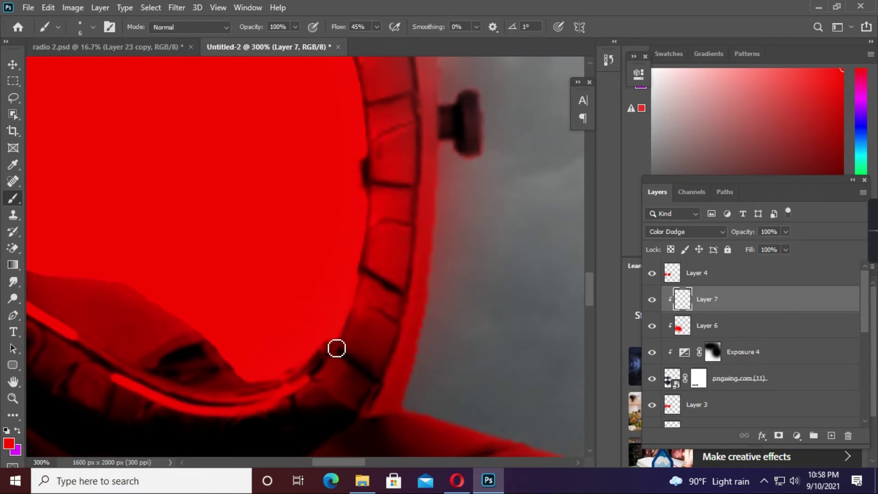
scroll(367, 353, "up", 3)
scroll(390, 190, "down", 3)
scroll(297, 154, "up", 2)
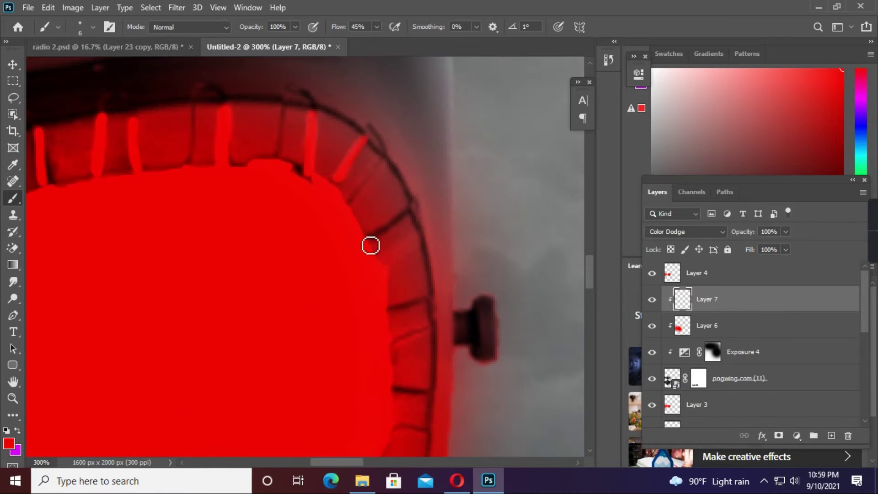
scroll(370, 245, "down", 5)
scroll(271, 371, "down", 3)
scroll(255, 315, "down", 2)
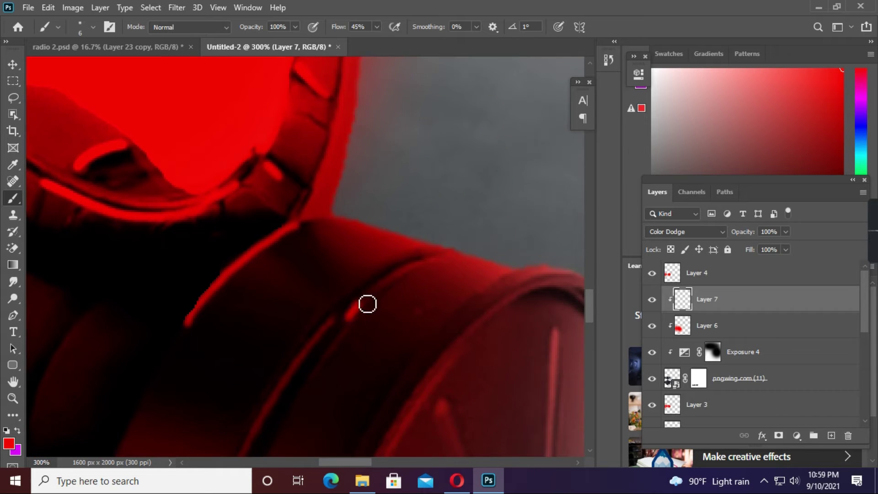
scroll(366, 304, "down", 2)
left_click_drag(416, 198, 291, 414)
scroll(292, 431, "down", 4)
scroll(349, 268, "up", 3)
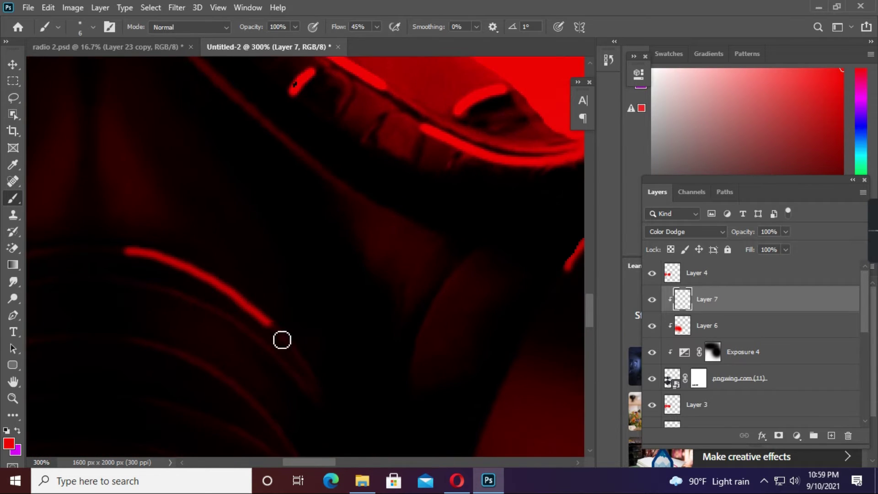
scroll(282, 341, "down", 2)
scroll(186, 248, "down", 1)
left_click_drag(118, 213, 210, 290)
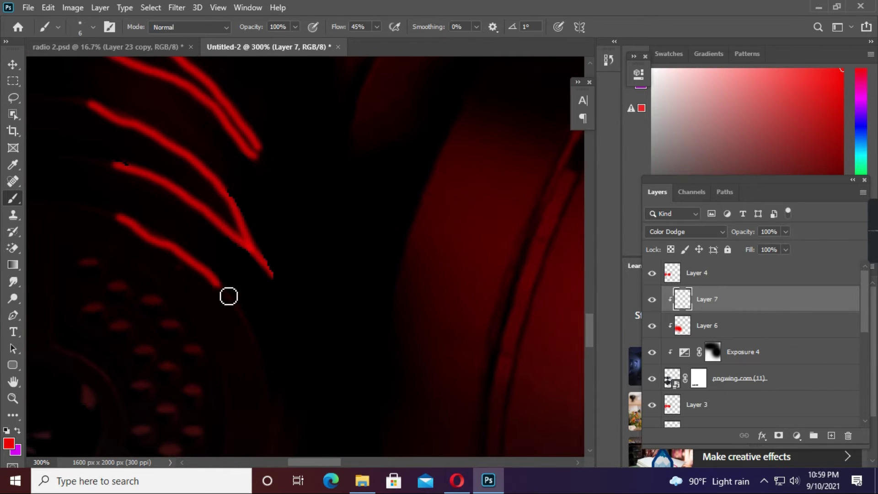
- With a slightly smaller brush, trace red highlights along the respirator ridges and left canister
scroll(238, 295, "up", 3)
scroll(112, 157, "up", 2)
scroll(294, 323, "down", 1)
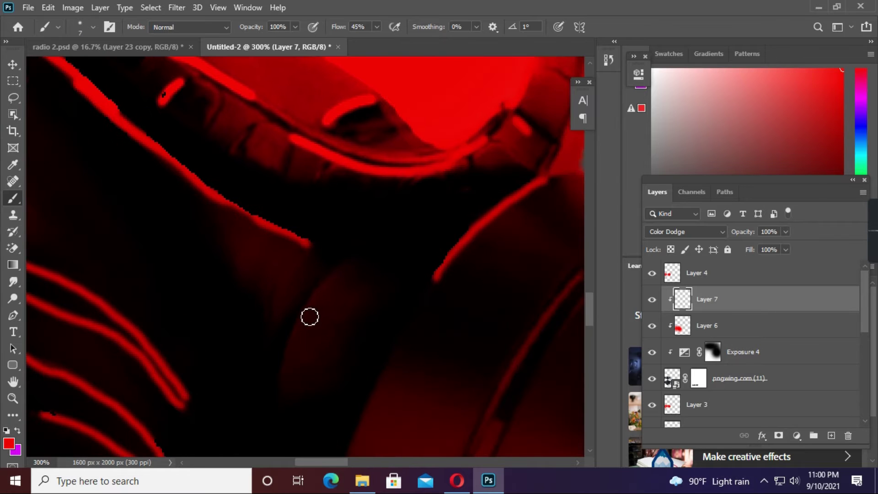
scroll(319, 307, "down", 3)
scroll(409, 239, "up", 3)
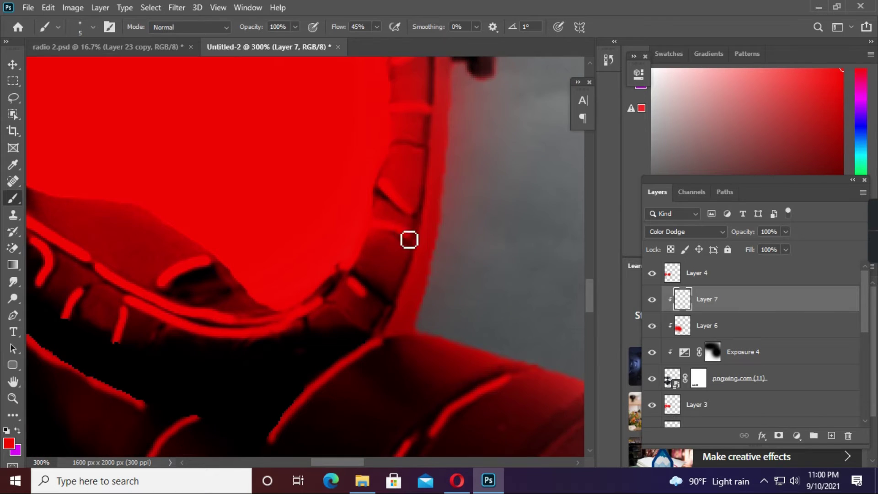
scroll(392, 211, "down", 4)
scroll(388, 210, "up", 3)
scroll(388, 214, "down", 3)
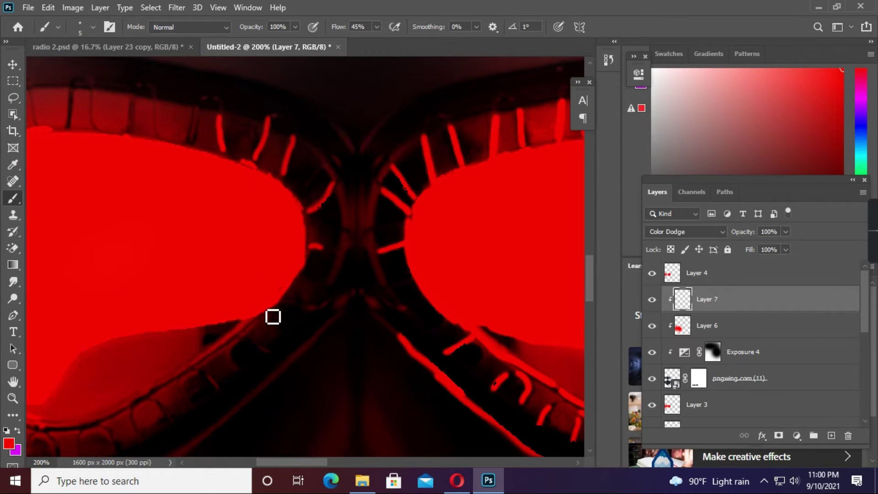
scroll(273, 316, "down", 1)
scroll(215, 329, "left", 4)
left_click_drag(167, 145, 202, 288)
key("bracketleft")
key("bracketleft")
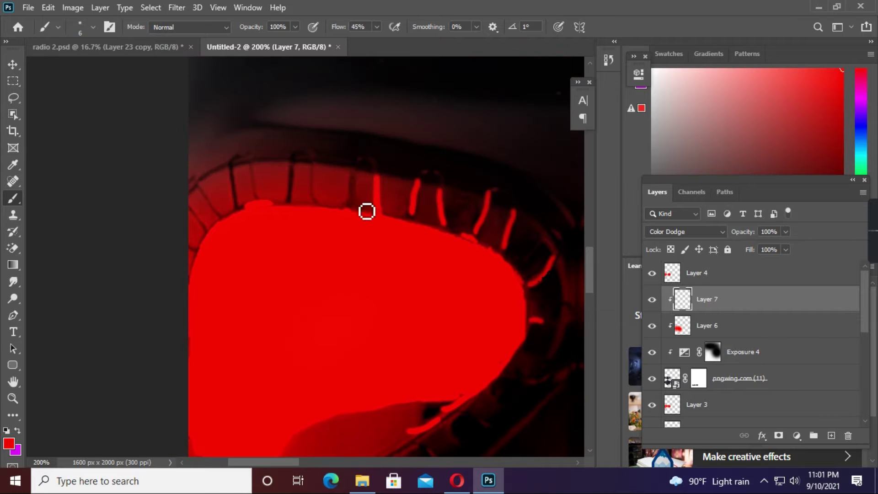
scroll(541, 133, "down", 3)
scroll(73, 197, "right", 4)
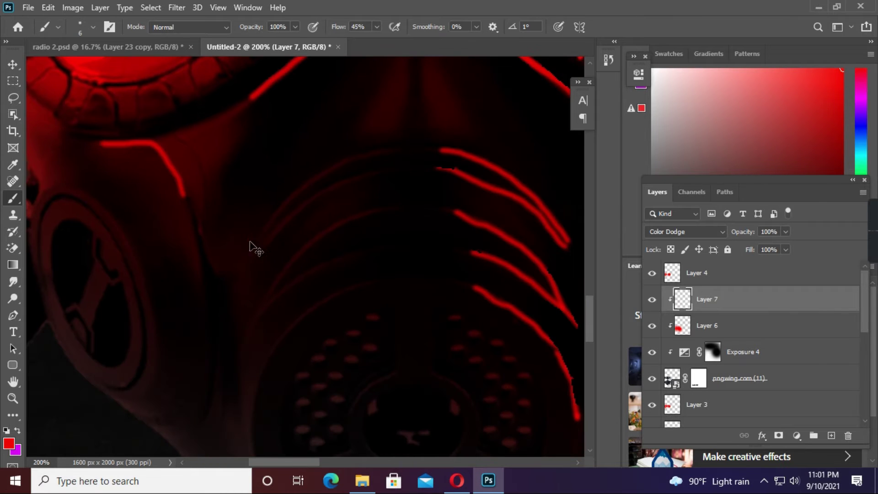
left_click_drag(272, 252, 383, 172)
left_click_drag(260, 317, 392, 215)
left_click_drag(250, 333, 322, 267)
scroll(158, 229, "down", 2)
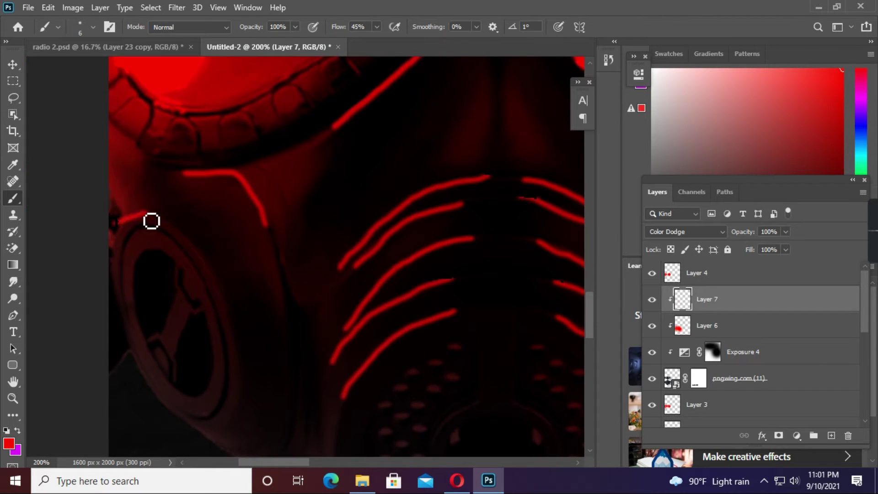
scroll(130, 228, "down", 2)
- Raise the brush opacity to 70% and zoom out to view the whole poster
scroll(225, 343, "up", 2)
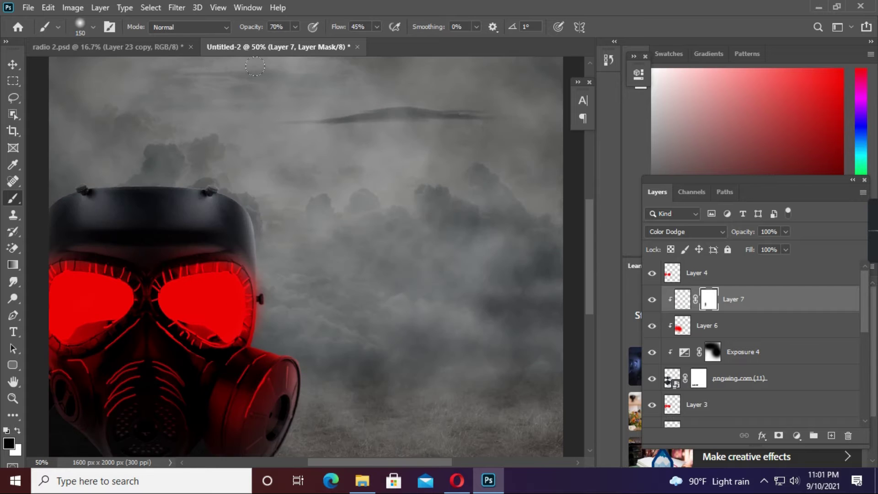
key("7")
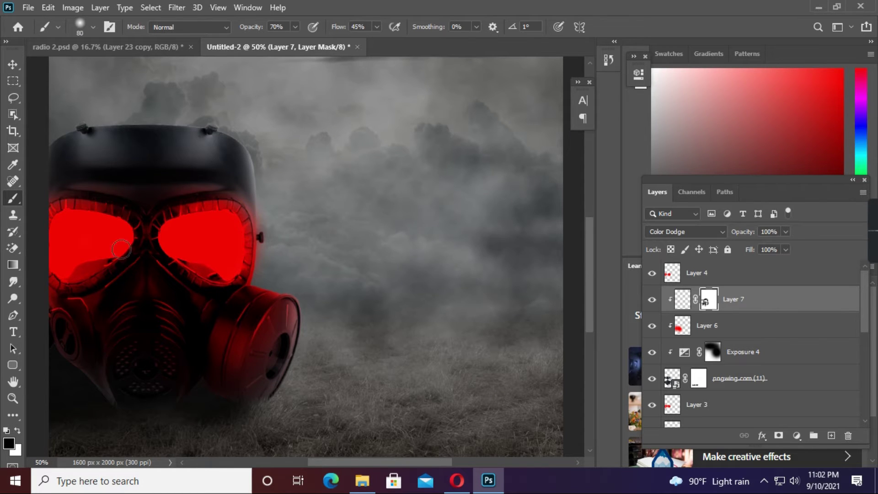
scroll(57, 305, "down", 2)
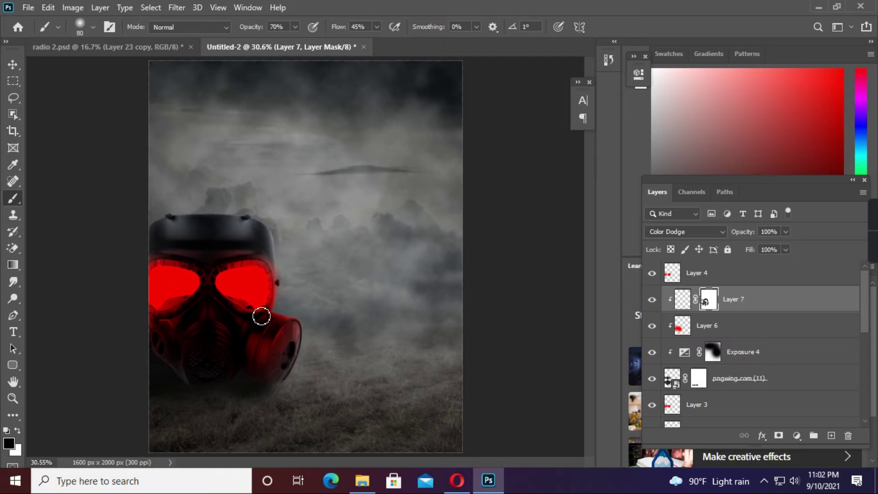
key("ctrl+minus")
- Add a new layer clipped to the gas mask, set to Soft Light at 65% opacity
left_click(230, 366, "ctrl")
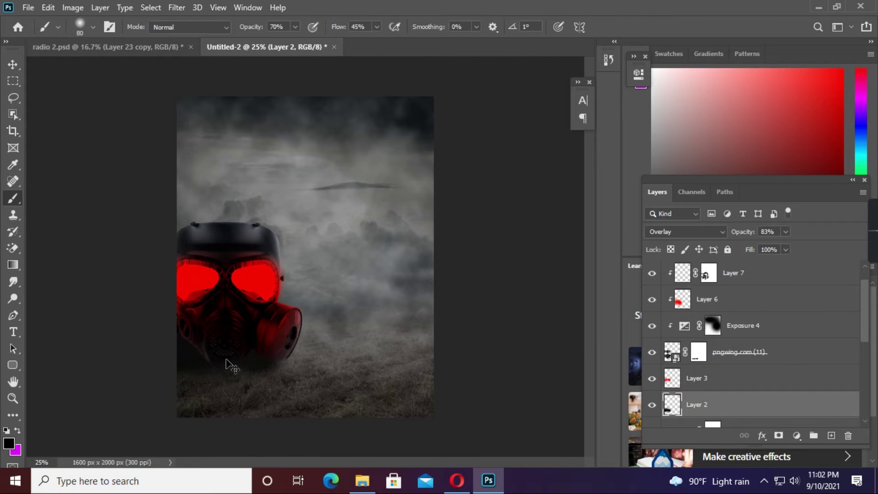
left_click(754, 325)
left_click(831, 436)
left_click(685, 232)
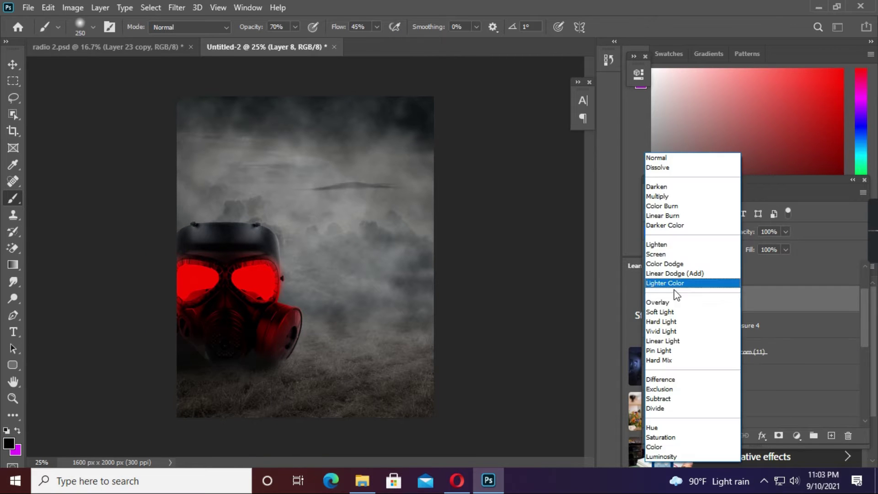
left_click(686, 308)
key("6")
key("5")
key("v")
key("ctrl+plus")
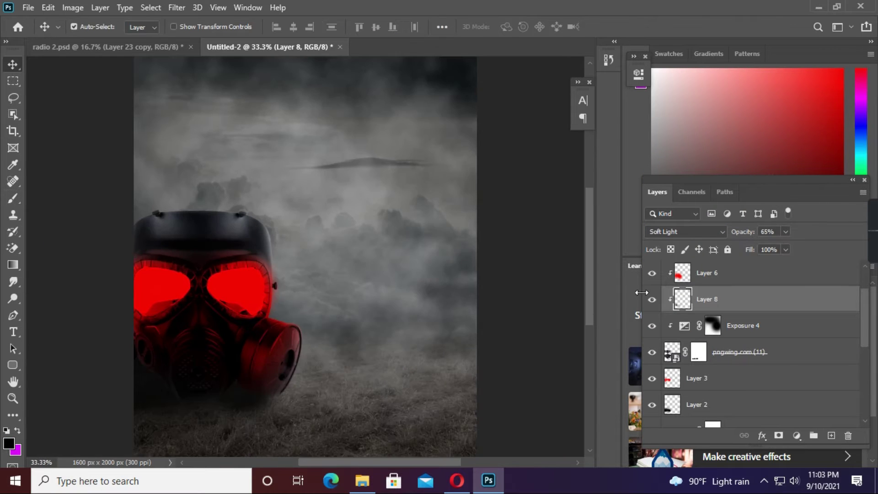
- Add another clipped Normal glow layer with pure red paint colour and reduced opacity
left_click(754, 325)
key("ctrl+shift+alt+n")
key("b")
left_click(160, 279, "alt")
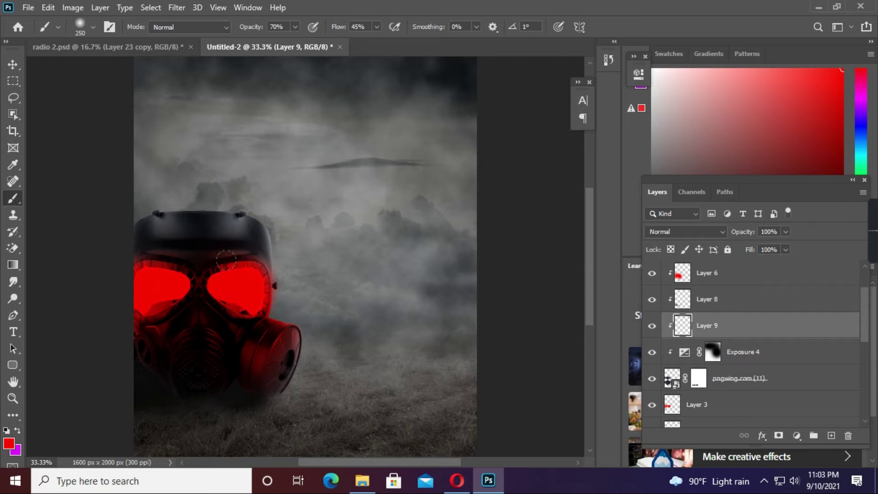
left_click(685, 232)
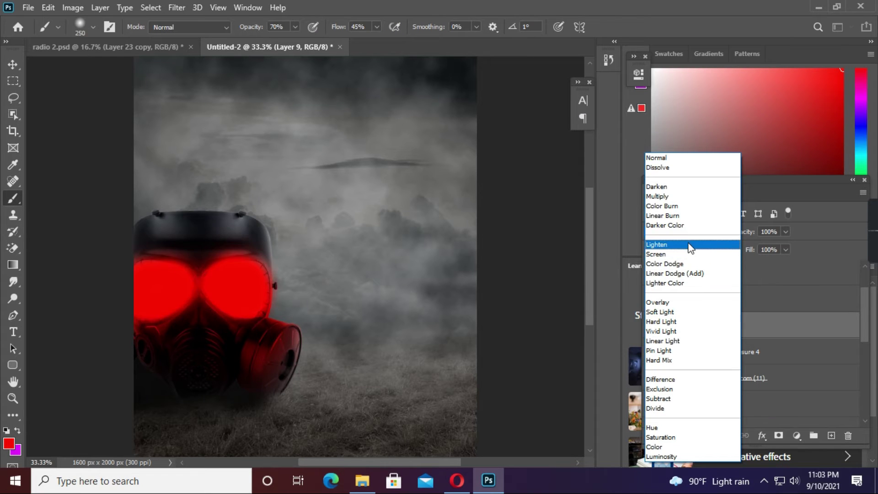
key("Escape")
left_click_drag(785, 231, 737, 245)
key("v")
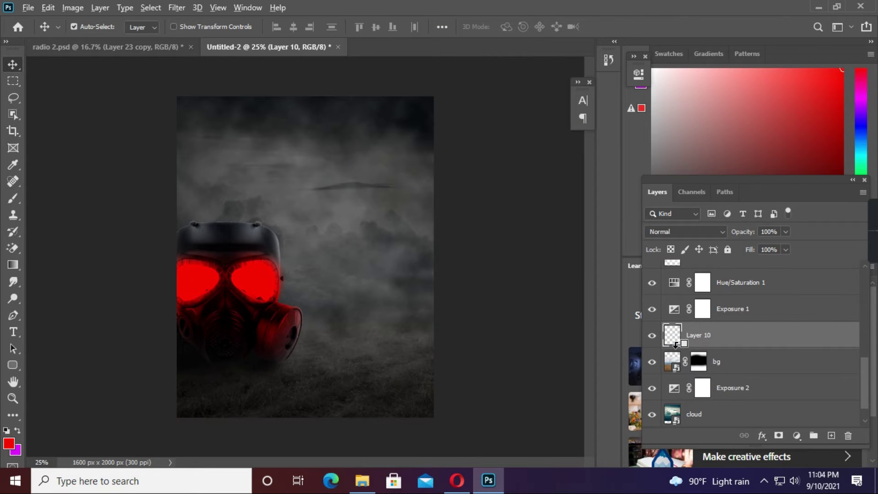
- Move Layer 10 above Hue/Saturation 1 and select a glow layer to paint on with the brush
left_click_drag(708, 335, 708, 275)
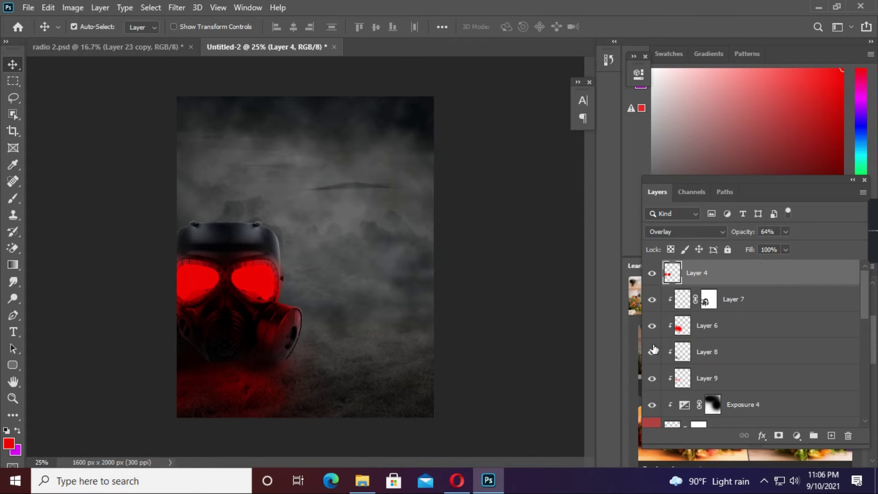
left_click(732, 299)
key("b")
key("ctrl+1")
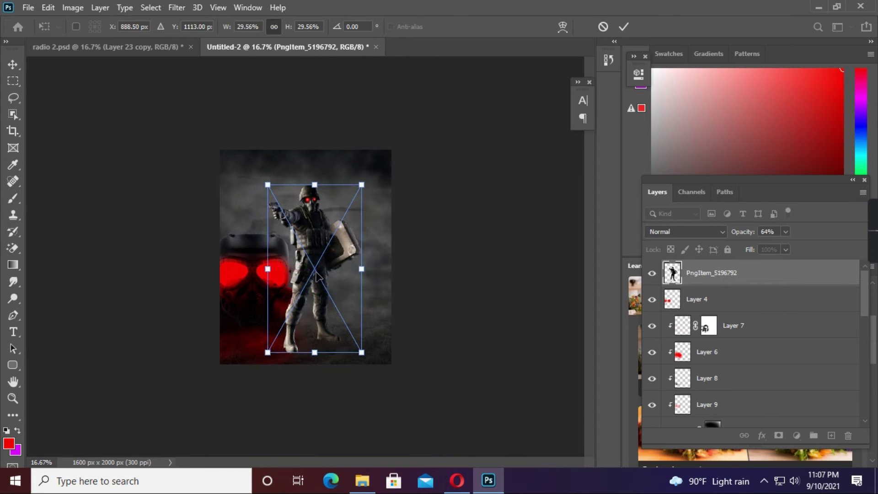
- Resize and reposition the soldier in the poster, then toggle his visibility to compare
left_click_drag(245, 150, 274, 201)
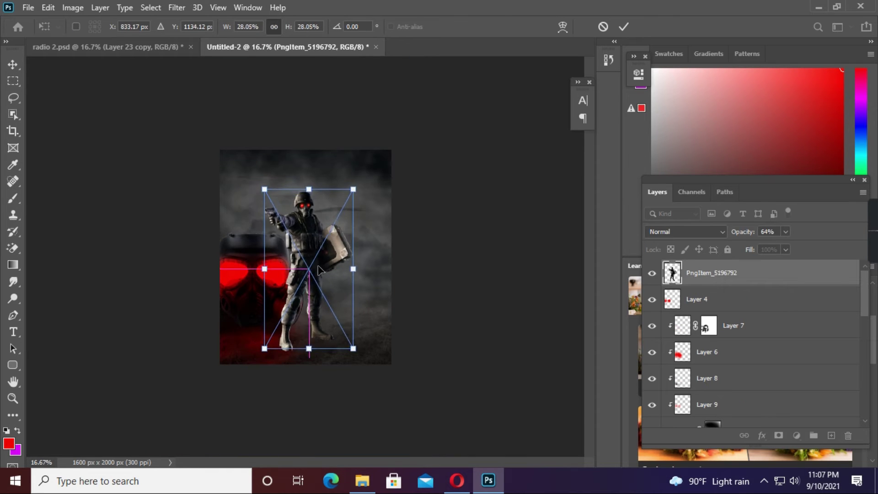
key("Return")
key("b")
key("ctrl+plus")
key("v")
left_click(652, 273)
- Add a new Overlay layer clipped to Layer 10 and paint it magenta
left_click(831, 435)
mouse_move(686, 299)
left_mouse_down()
mouse_move(668, 308)
mouse_move(764, 333)
left_mouse_up()
left_click(669, 308, "alt")
key("shift+alt+o")
key("b")
key("x")
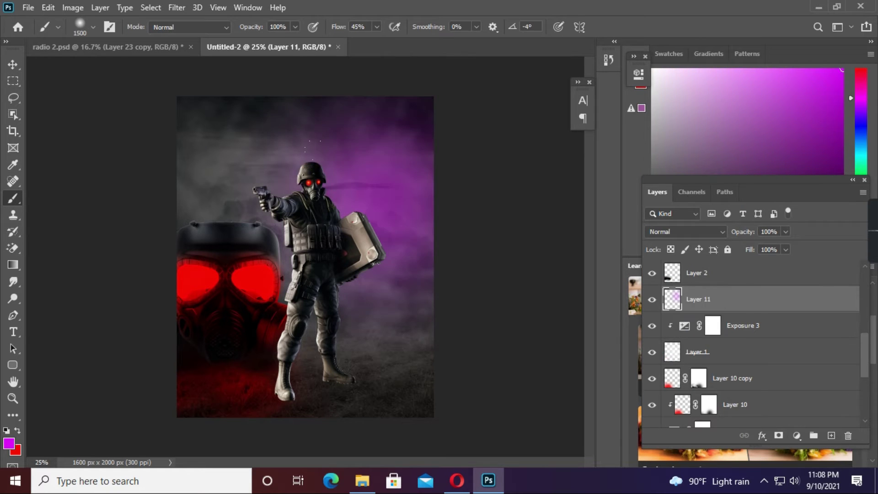
left_click(685, 231)
left_click(661, 297)
- Stretch the purple paint over the whole canvas and move Layer 11 lower in the stack
key("v")
key("ctrl+t")
left_click_drag(474, 255, 525, 214)
key("Return")
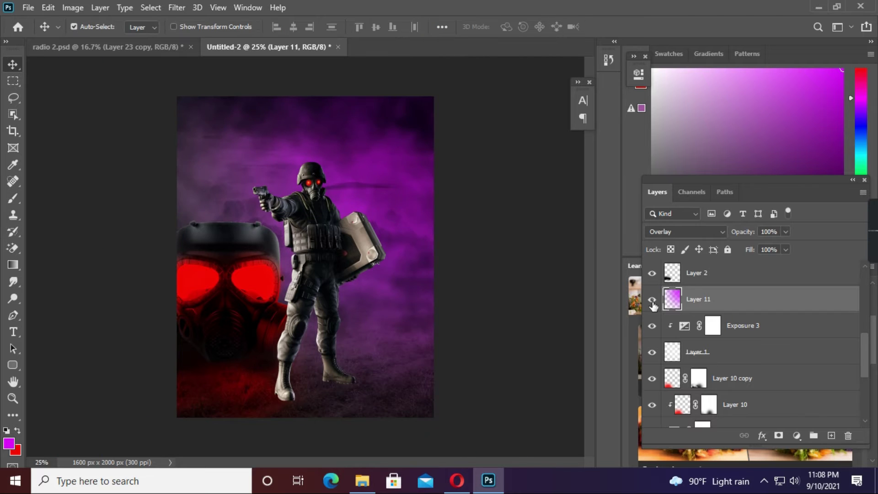
left_click_drag(672, 299, 677, 371)
left_click(712, 300)
- Add Layer 12 in Overlay mode, clipped above Exposure 3
left_click(832, 436)
left_click(684, 231)
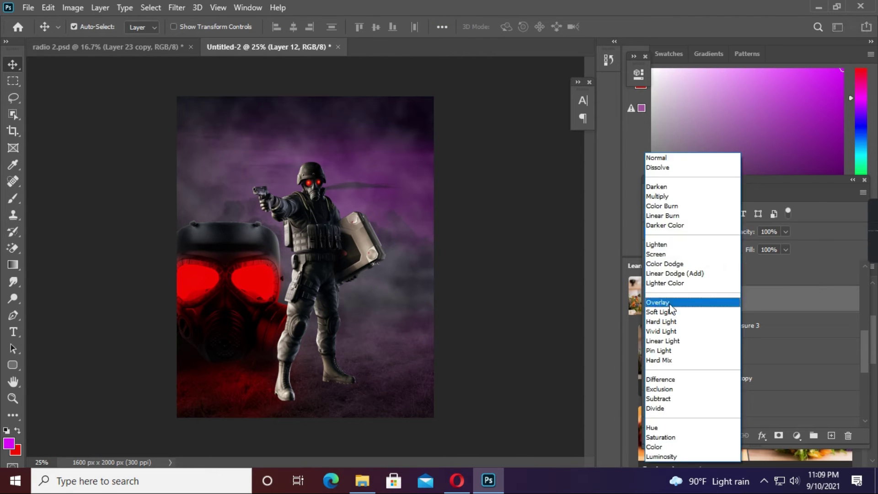
left_click(661, 302)
key("b")
left_click(697, 351)
- Darken the Exposure 3 adjustment to about -2.11
left_click(708, 299)
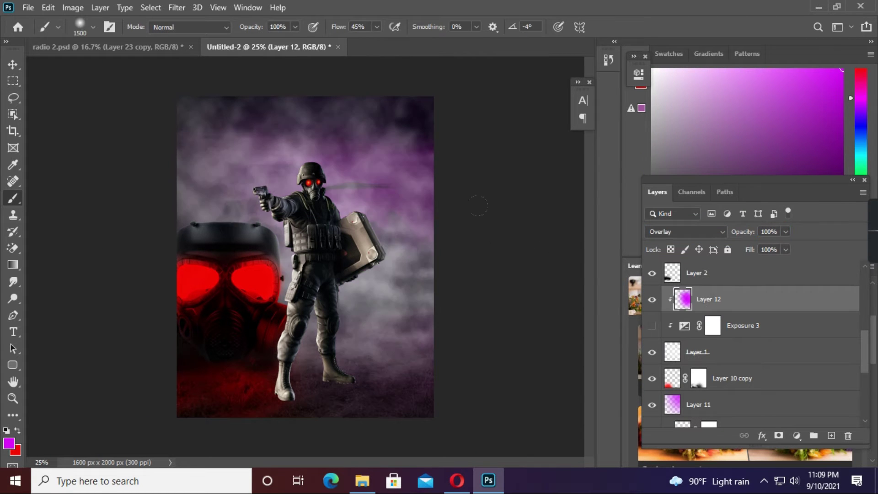
left_click(652, 325)
double_click(712, 325)
left_click_drag(529, 144, 506, 144)
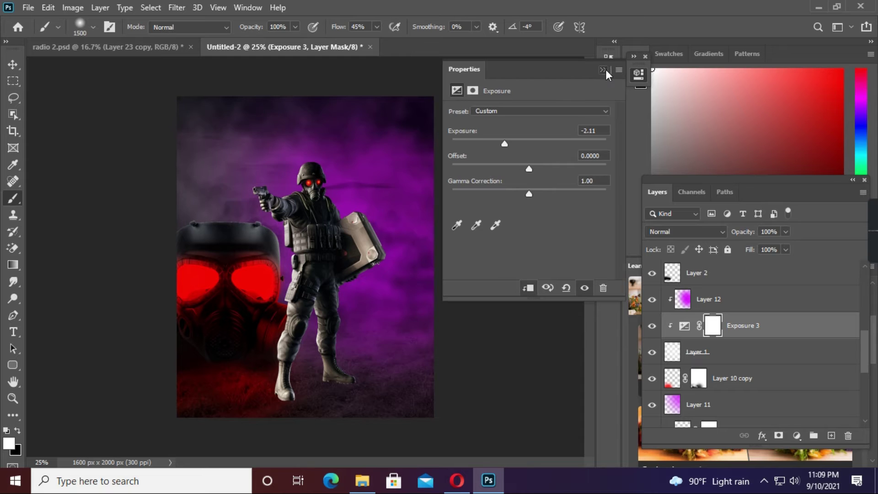
left_click(602, 69)
left_click(708, 299)
- Duplicate the purple Layer 12 and hide the copy
key("v")
key("ctrl+j")
key("ctrl+t")
left_click(652, 300)
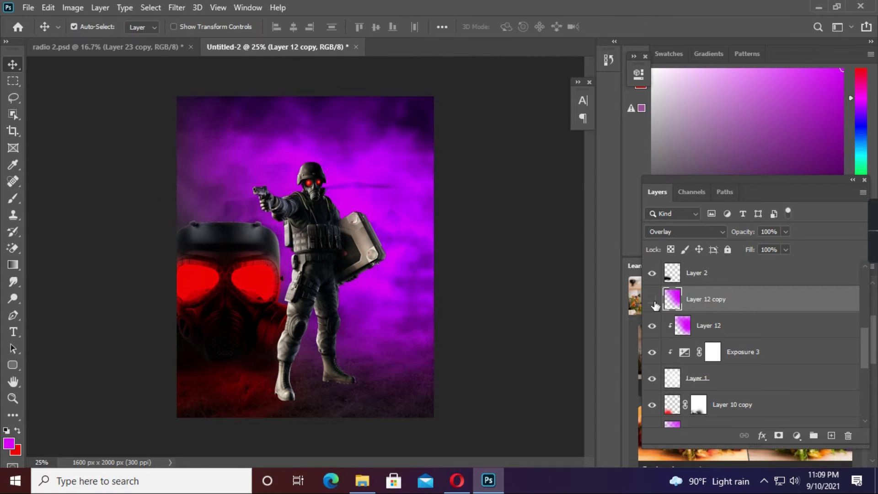
key("b")
key("v")
scroll(711, 284, "up", 5)
- Rename the soldier layer 'sub' and hide it
double_click(711, 272)
type("sub")
right_click(711, 272)
left_click(652, 273)
left_click(732, 325)
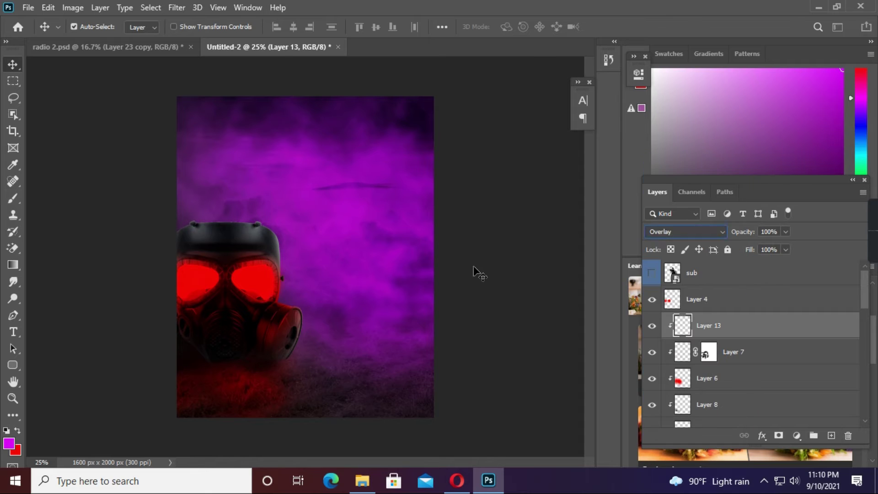
- Add a new layer clipped to Layer 10 at 66% opacity
key("b")
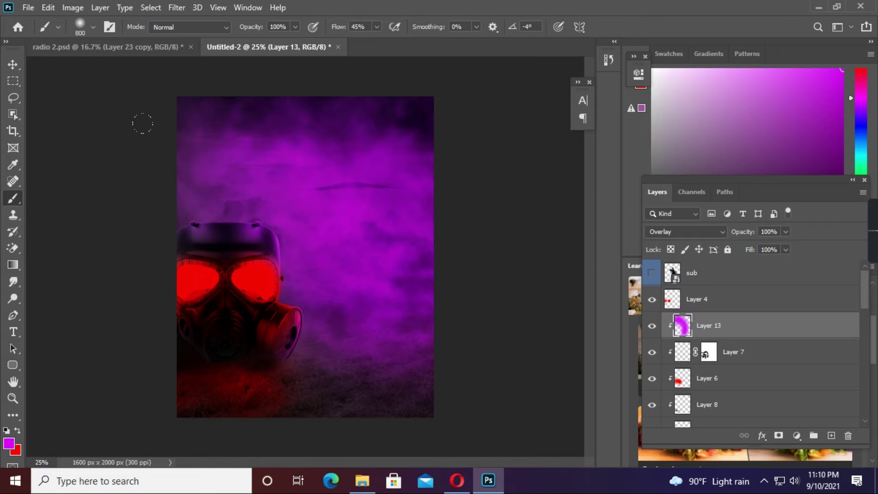
left_click(366, 283, "ctrl")
key("ctrl+shift+alt+n")
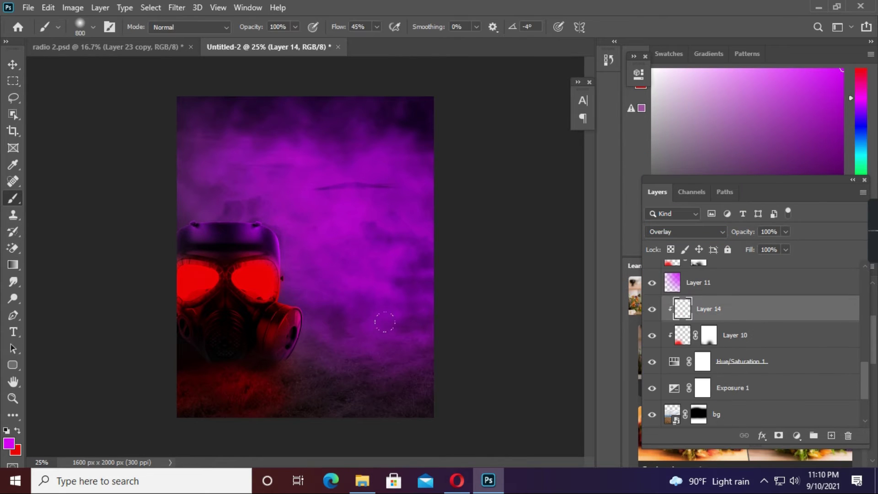
key("v")
key("6")
key("6")
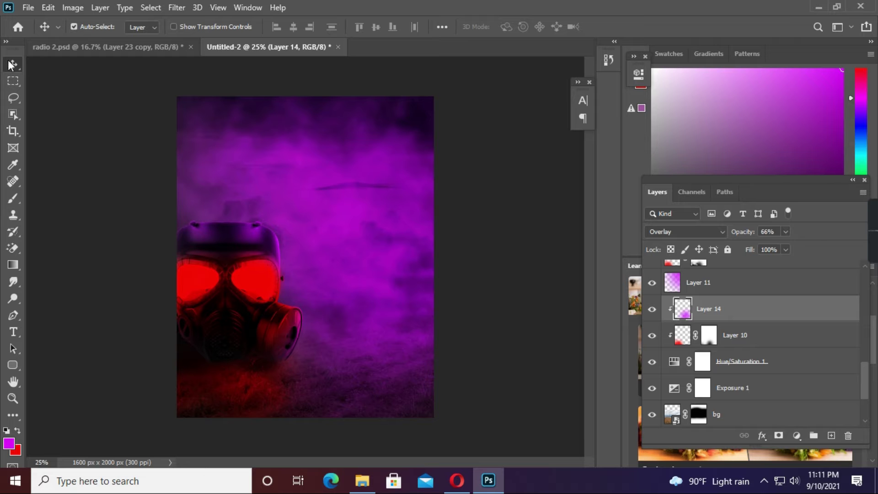
scroll(750, 343, "up", 5)
- Add a new Color Dodge layer for the rim light and zoom to 100%
key("ctrl+shift+alt+n")
left_click(684, 231)
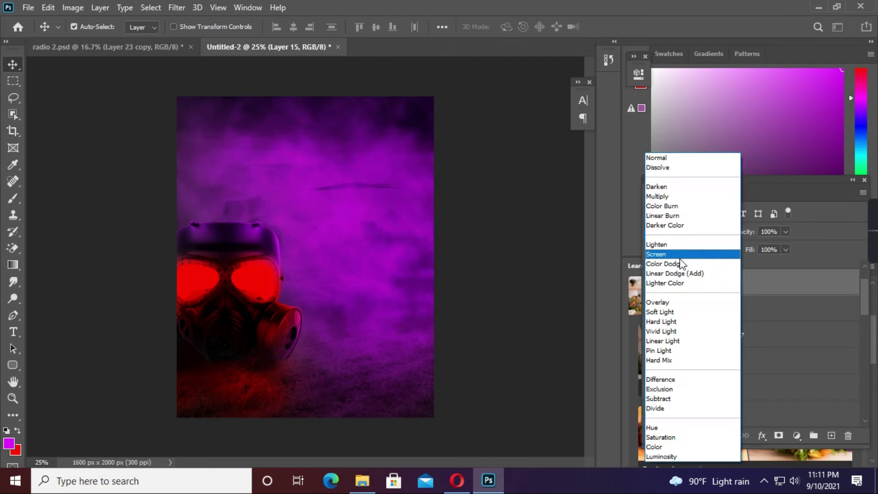
left_click(680, 261)
key("b")
key("ctrl+1")
- Paint magenta rim light along the gas mask edges with a small brush
scroll(137, 177, "up", 2)
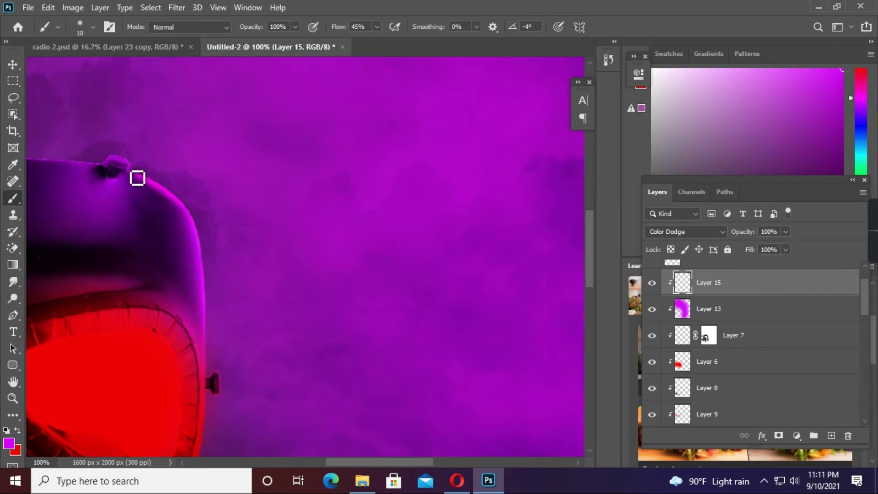
scroll(129, 197, "left", 5)
key("bracketleft")
scroll(104, 200, "left", 5)
scroll(397, 147, "right", 5)
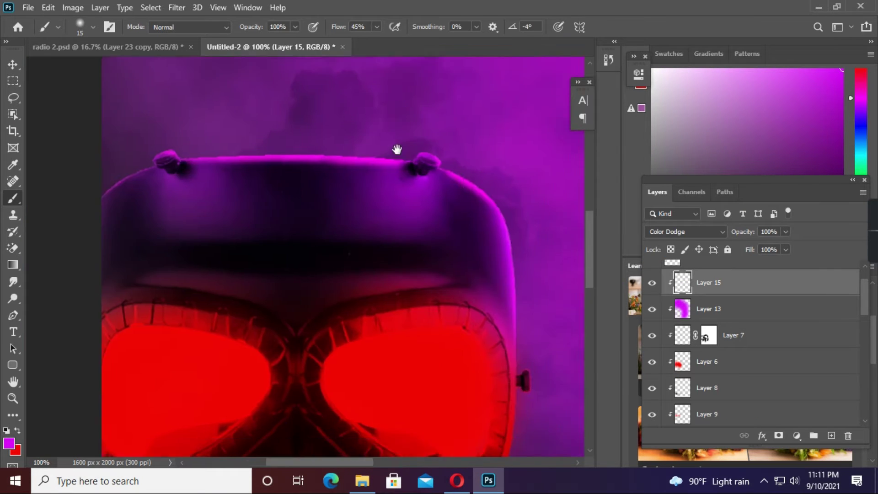
scroll(422, 152, "down", 3)
scroll(332, 274, "down", 3)
scroll(333, 274, "down", 3)
key("bracketright")
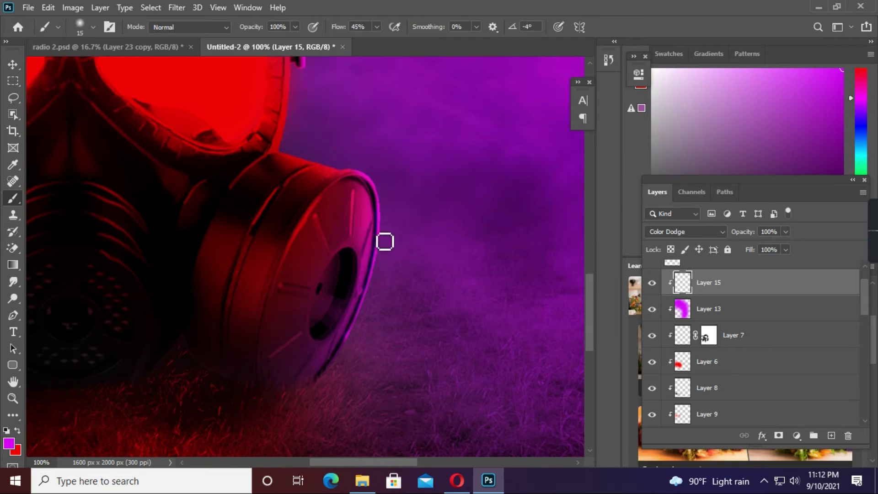
scroll(363, 305, "down", 1)
key("ctrl+0")
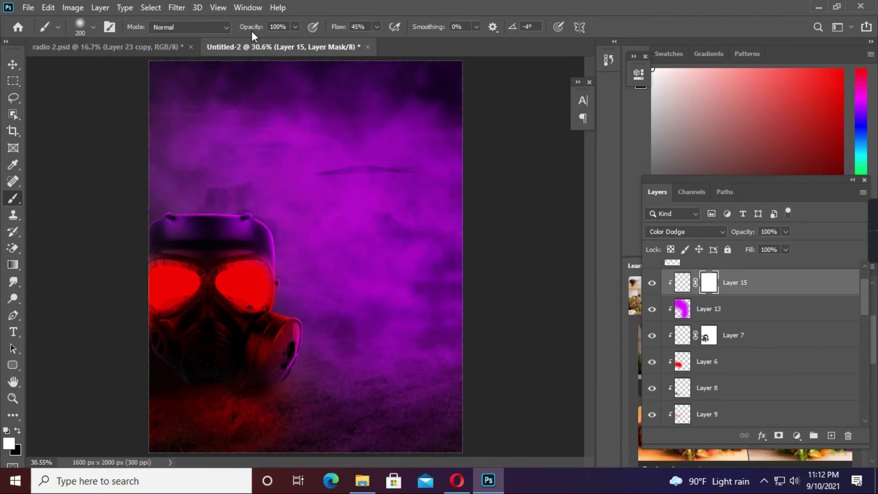
- Clip an Exposure adjustment to 'sub' and darken the soldier
key("v")
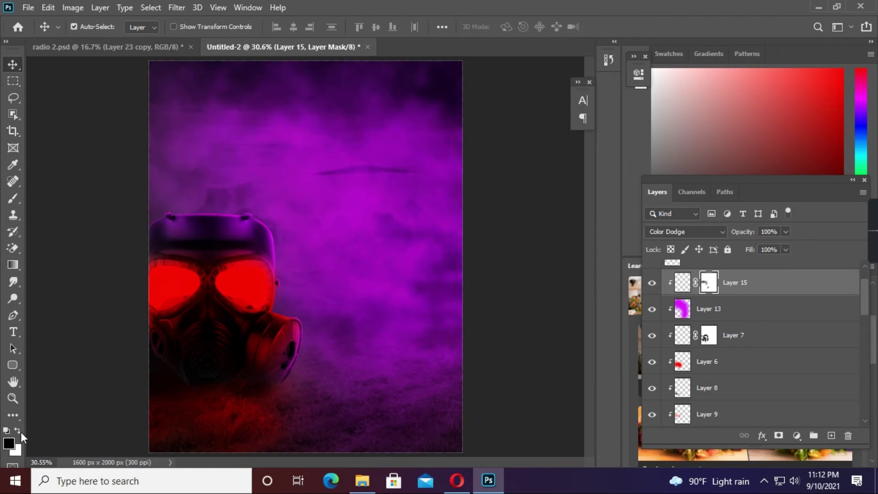
key("ctrl+alt+g")
left_click_drag(529, 144, 489, 160)
left_click(13, 198)
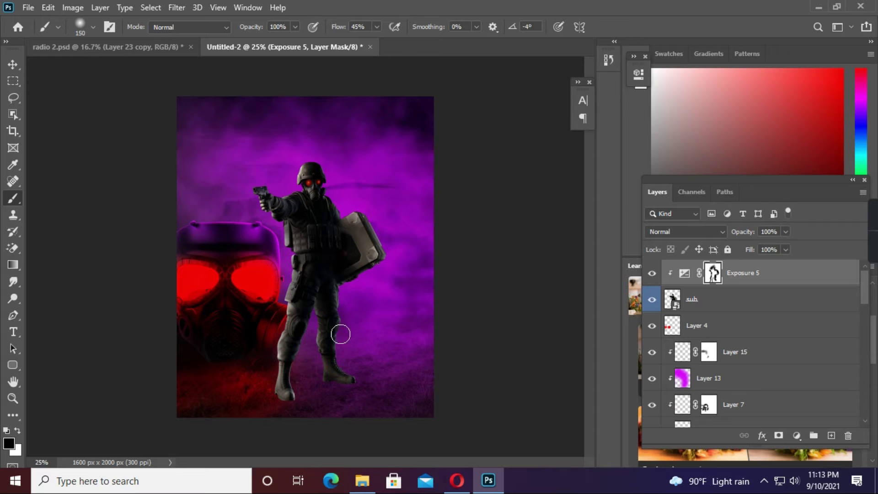
- Nudge the soldier slightly up and left
left_click(13, 64)
left_click(704, 298)
key("ctrl+t")
left_click_drag(297, 274, 288, 270)
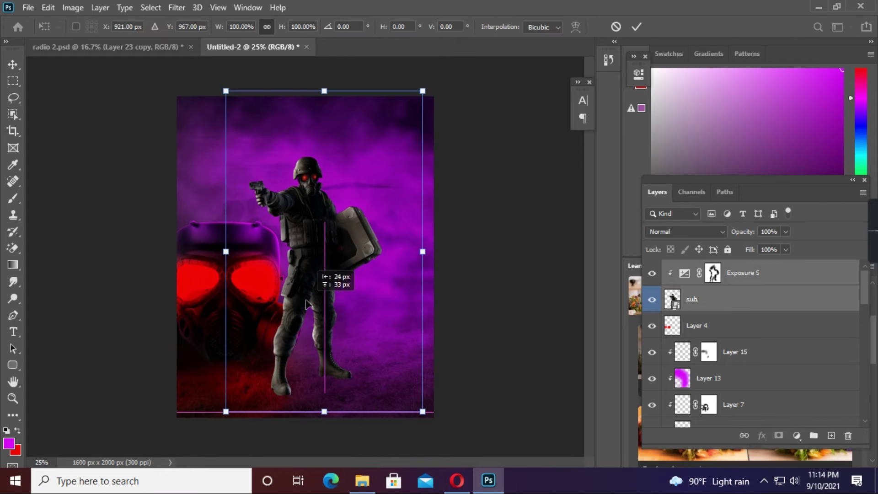
key("Return")
- Add a 'shadow' layer below the soldier and paint a black shadow under his feet
left_click(832, 435, "ctrl")
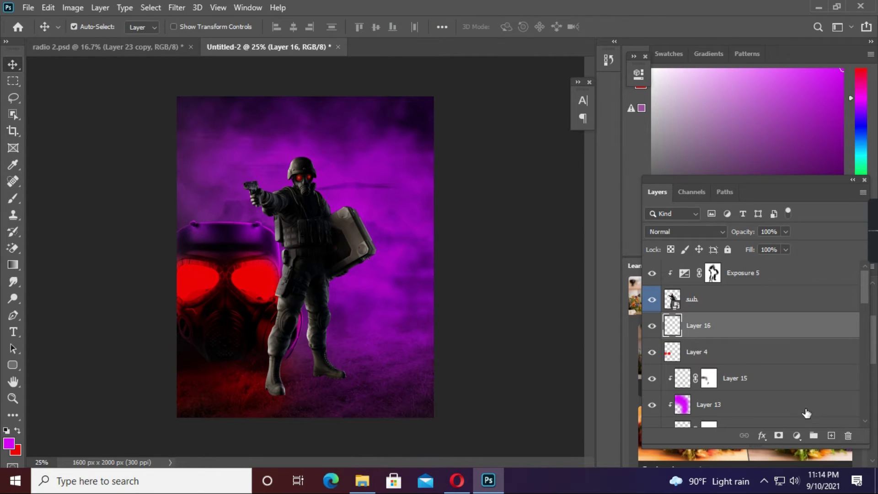
type("shadow")
key("Return")
key("b")
key("x")
left_click(9, 443)
left_click(805, 112)
left_click_drag(329, 381, 331, 414)
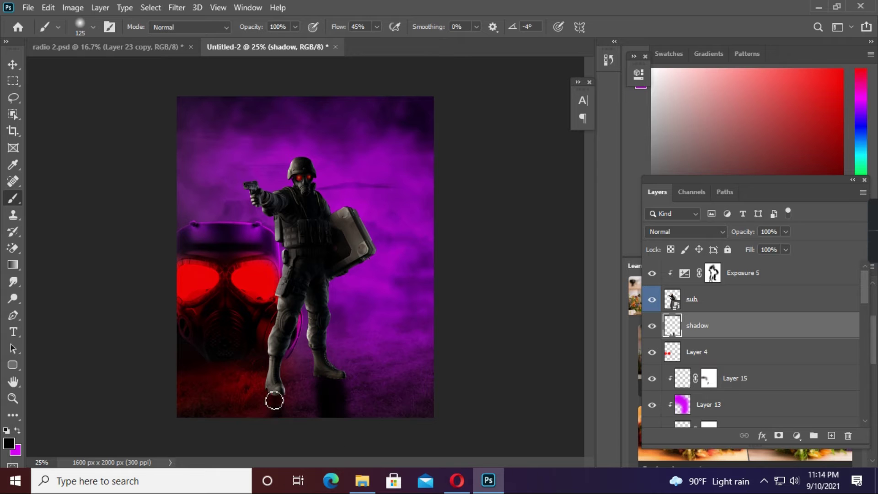
- Set the shadow layer's blend mode to Overlay
key("v")
left_click(684, 231)
left_click(677, 299)
key("b")
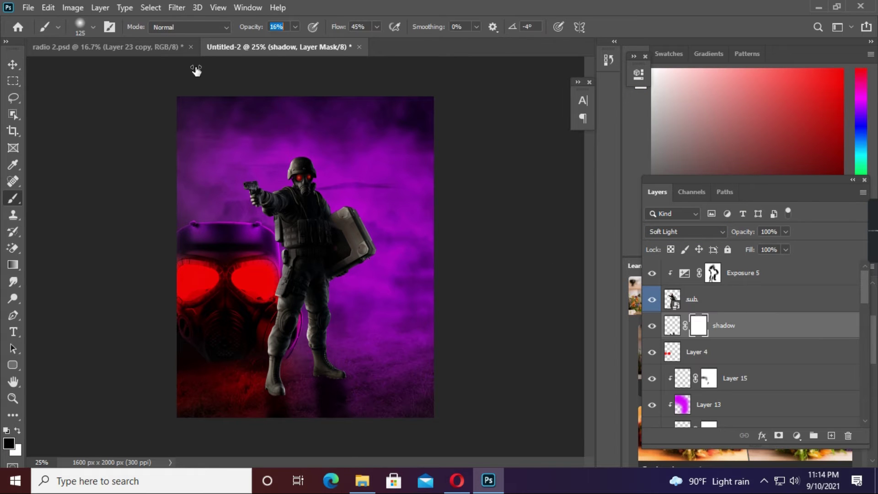
scroll(300, 250, "up", 3)
left_click(684, 231)
left_click(685, 221)
- Add a mask to 'sub' and brush black to hide the first boot sole behind the grass
left_click(692, 298)
left_click(778, 436)
right_click(285, 255)
key("Escape")
scroll(283, 303, "up", 3)
left_click_drag(79, 247, 183, 274)
key("shift+0")
mouse_move(518, 211)
left_mouse_down()
mouse_move(336, 284)
mouse_move(320, 270)
left_mouse_up()
- Mask the other boot sole behind the grass, then add a new empty layer
key("bracketleft")
left_click_drag(384, 258, 284, 253)
left_click_drag(374, 240, 275, 377)
left_click_drag(187, 377, 128, 339)
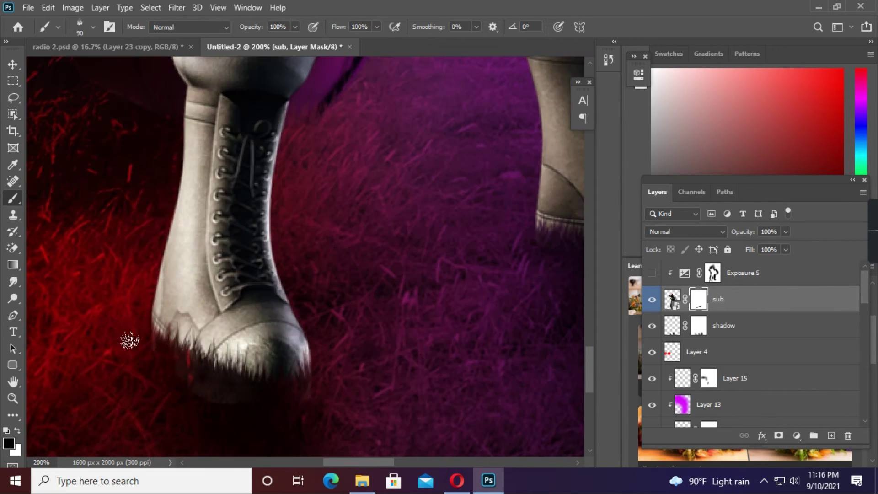
key("bracketright")
key("bracketright")
key("ctrl+0")
left_click(13, 65)
- Paint a magenta wash on clipped Overlay Layer 16 and add a layer mask to it
key("ctrl+shift+alt+n")
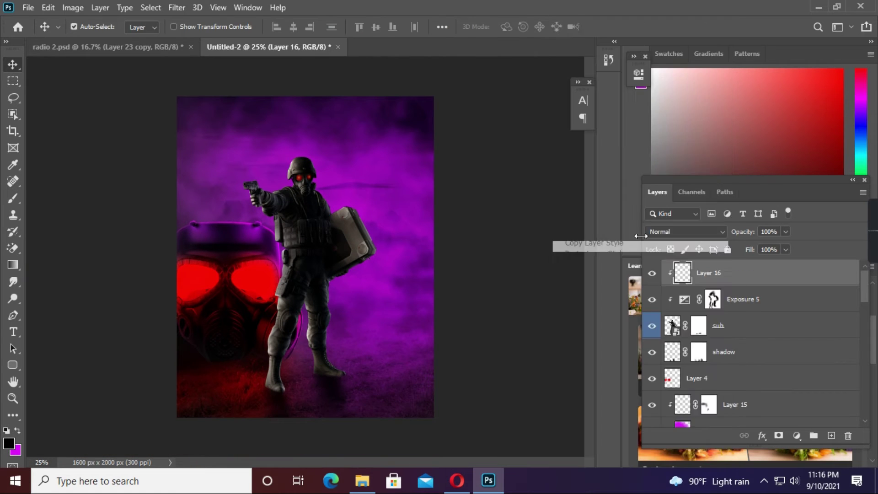
right_click(311, 247)
key("s")
key("b")
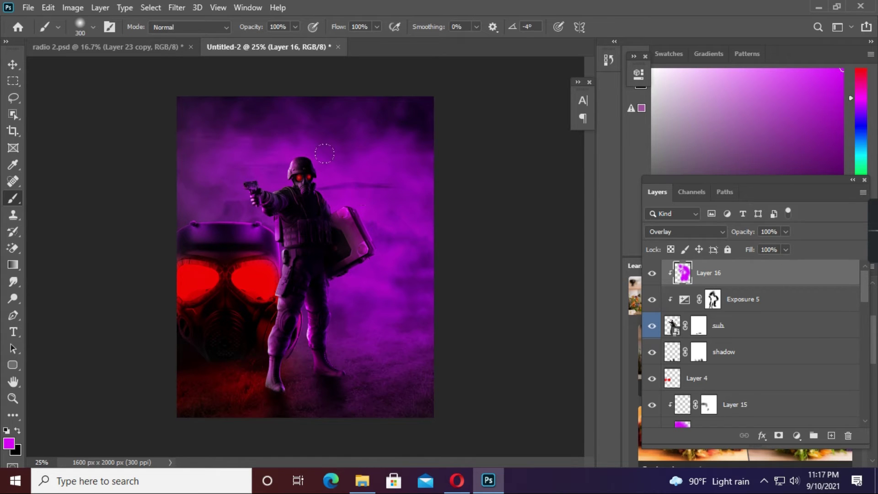
key("d")
left_click(778, 435)
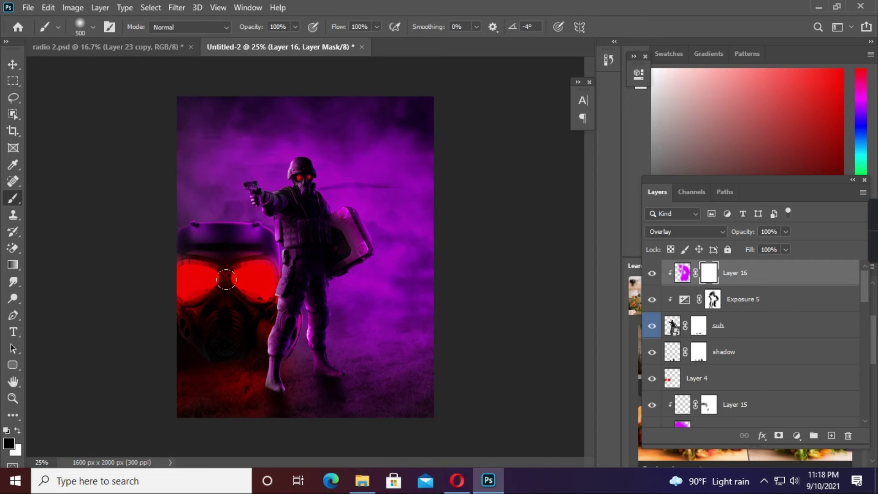
key("ctrl+plus")
- Add clipped Color Dodge Layer 17 with a small magenta brush, zoomed in on the helmet
key("ctrl+plus")
key("ctrl+plus")
key("ctrl+plus")
scroll(275, 229, "down", 5)
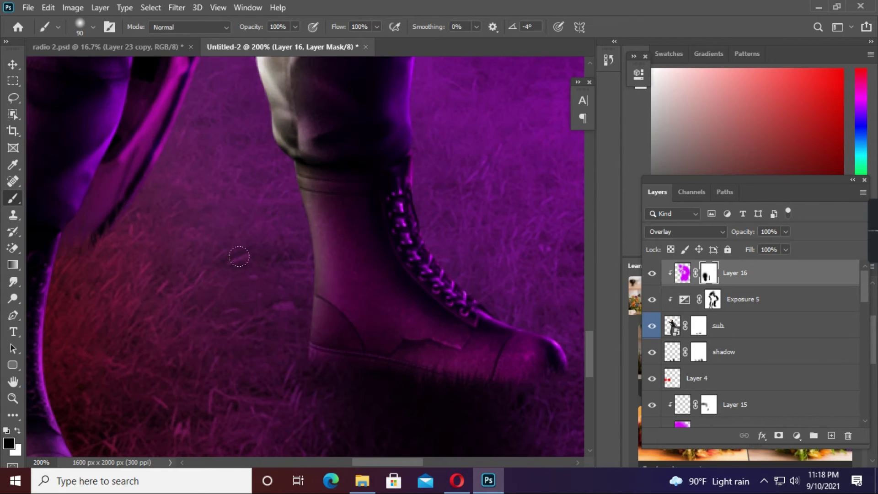
scroll(457, 206, "down", 3)
key("bracketleft")
key("bracketleft")
key("bracketleft")
key("ctrl+minus")
key("ctrl+minus")
key("ctrl+minus")
key("ctrl+shift+alt+n")
key("ctrl+alt+g")
key("ctrl+plus")
key("ctrl+plus")
key("ctrl+plus")
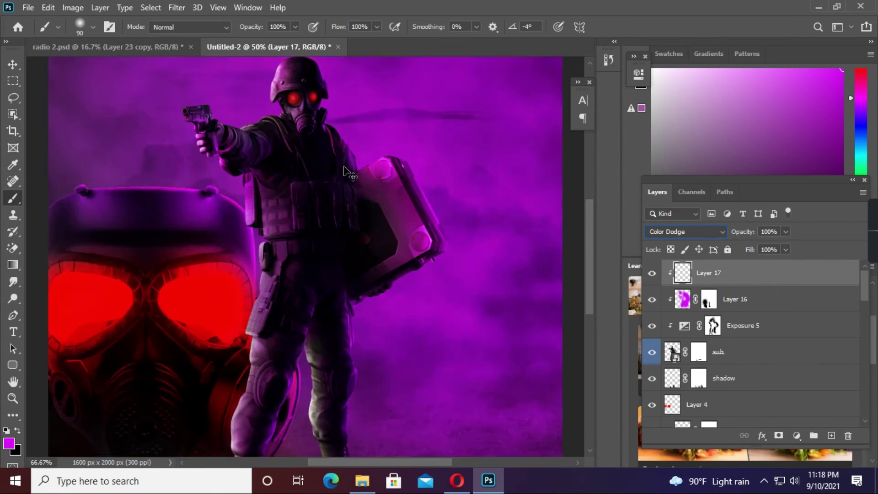
key("ctrl+plus")
key("alt+bracketleft")
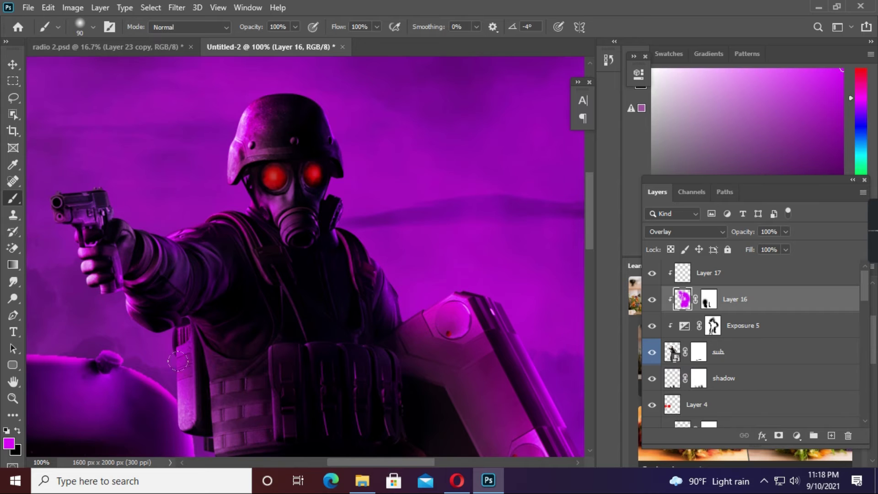
scroll(178, 362, "down", 3)
key("ctrl+plus")
key("alt+bracketright")
key("ctrl+plus")
key("bracketleft")
key("bracketleft")
key("bracketleft")
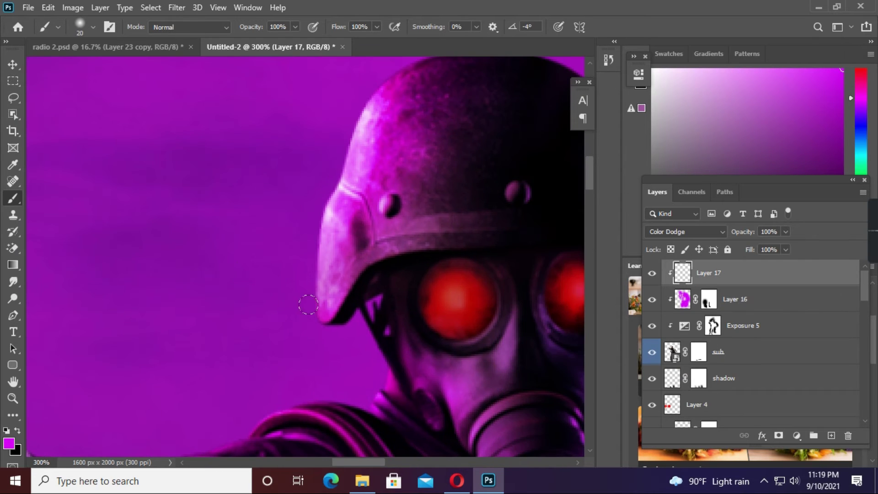
- Trace magenta rim light along the soldier's helmet, radio and arm edges
scroll(327, 208, "up", 5)
scroll(328, 208, "right", 4)
scroll(329, 327, "down", 3)
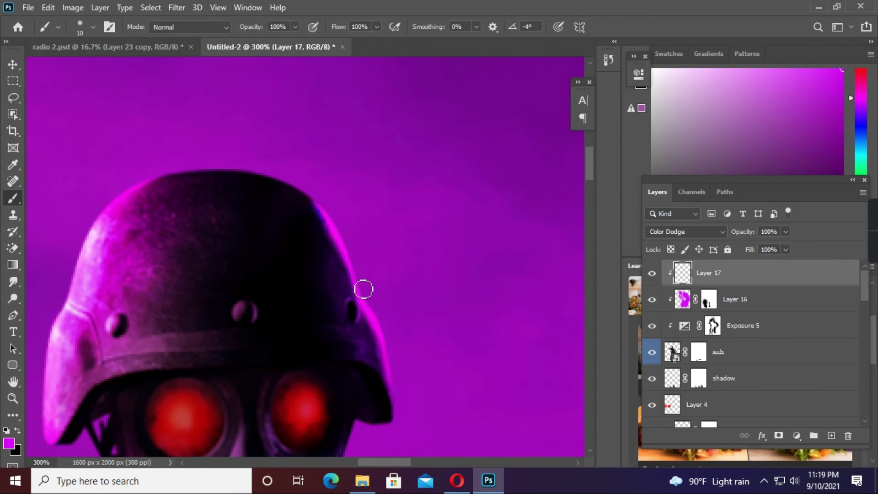
scroll(364, 289, "down", 5)
scroll(363, 289, "right", 3)
scroll(257, 286, "down", 2)
scroll(237, 249, "down", 3)
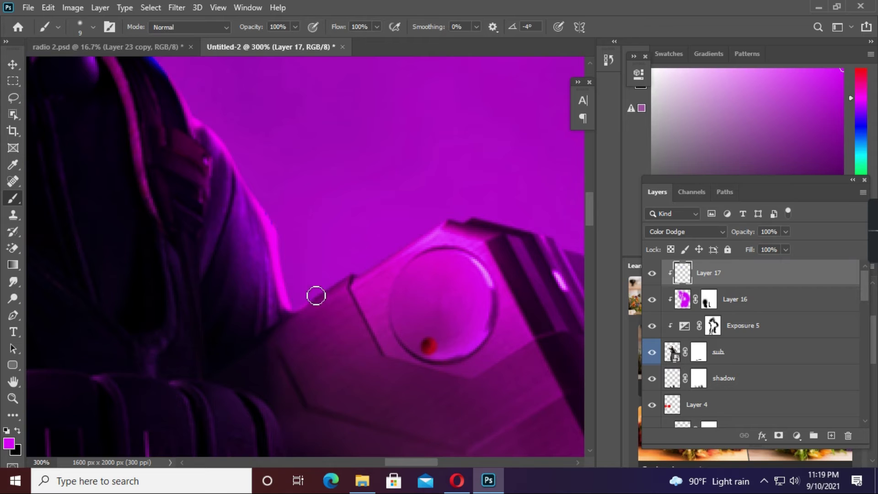
scroll(533, 238, "right", 3)
scroll(316, 131, "down", 3)
scroll(315, 131, "right", 2)
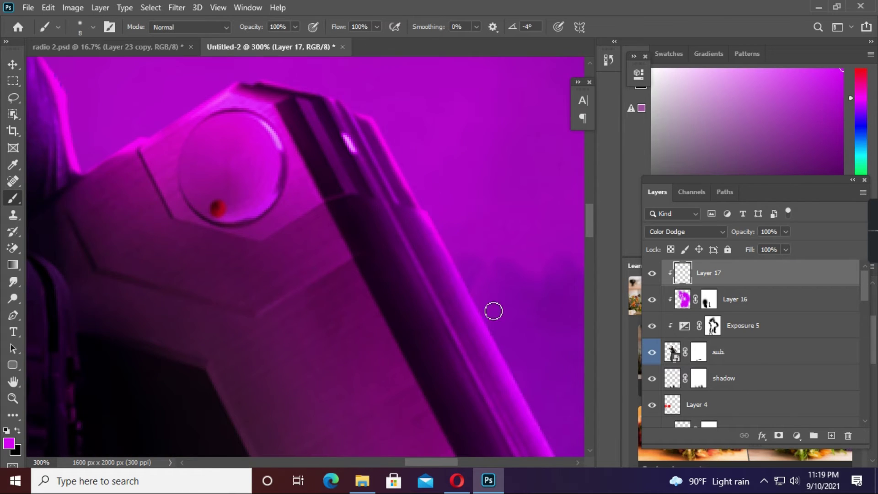
scroll(493, 311, "down", 2)
scroll(291, 120, "right", 3)
scroll(412, 380, "down", 3)
scroll(309, 215, "right", 2)
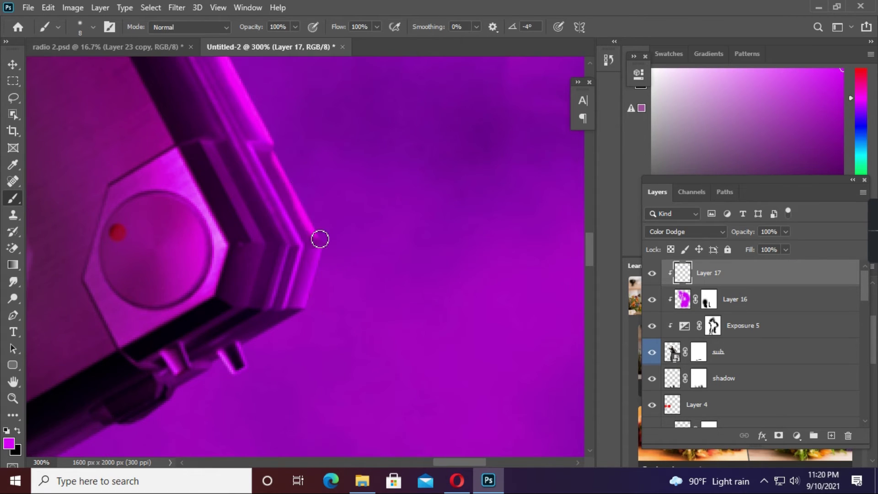
scroll(320, 239, "down", 2)
scroll(344, 280, "left", 3)
scroll(274, 334, "down", 2)
scroll(320, 301, "left", 2)
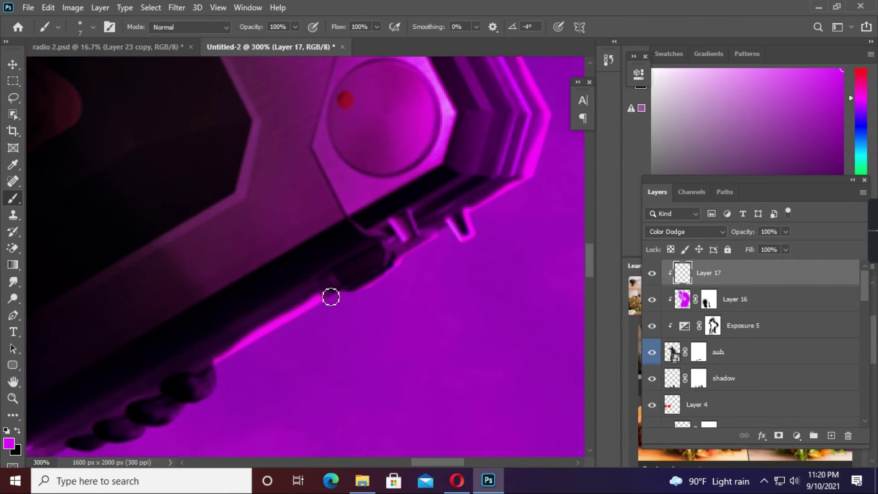
scroll(310, 311, "down", 1)
scroll(298, 320, "left", 2)
scroll(290, 302, "down", 1)
scroll(229, 302, "down", 1)
scroll(199, 319, "down", 1)
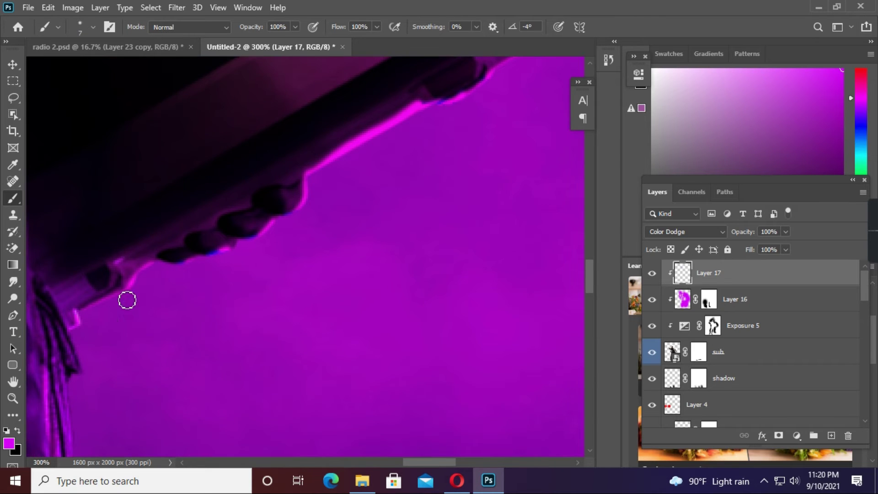
scroll(125, 298, "down", 1)
scroll(76, 297, "left", 3)
- Extend the magenta rim light down the legs to the boots with a slightly larger brush
key("bracketright")
key("bracketright")
scroll(389, 274, "down", 1)
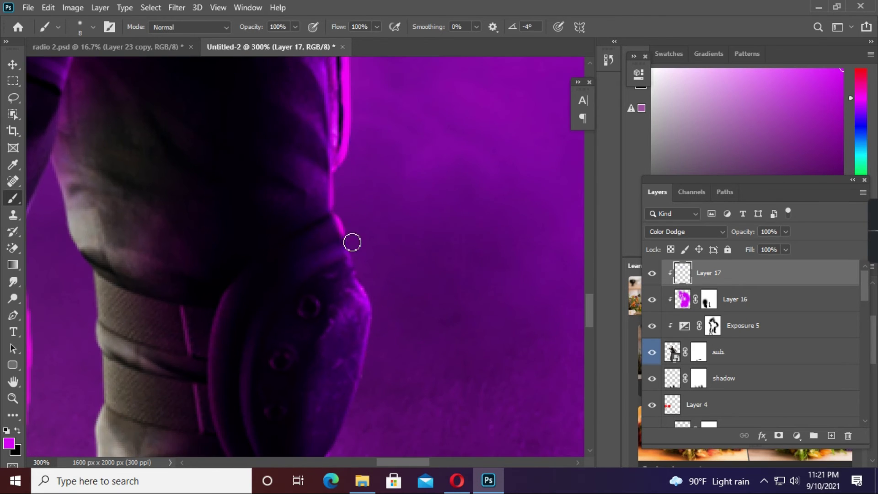
scroll(356, 297, "down", 1)
scroll(339, 288, "down", 2)
scroll(470, 405, "down", 2)
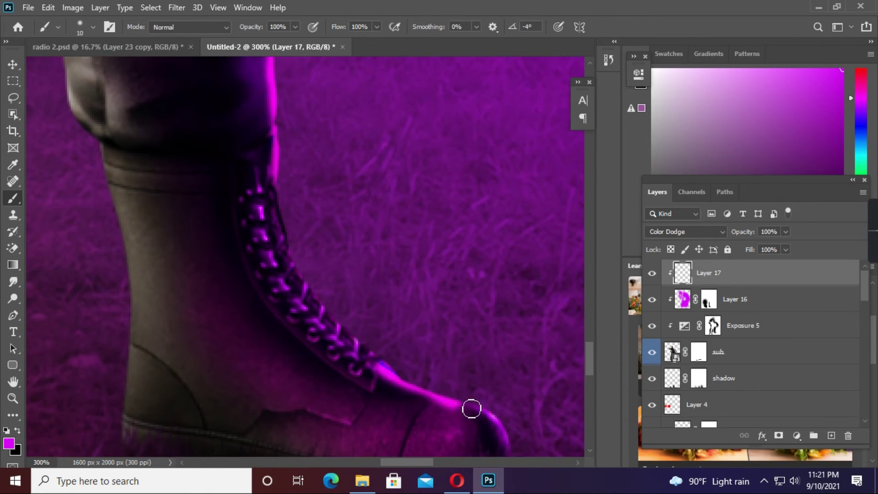
scroll(286, 255, "down", 2)
scroll(242, 321, "left", 3)
key("ctrl+0")
scroll(314, 313, "up", 5)
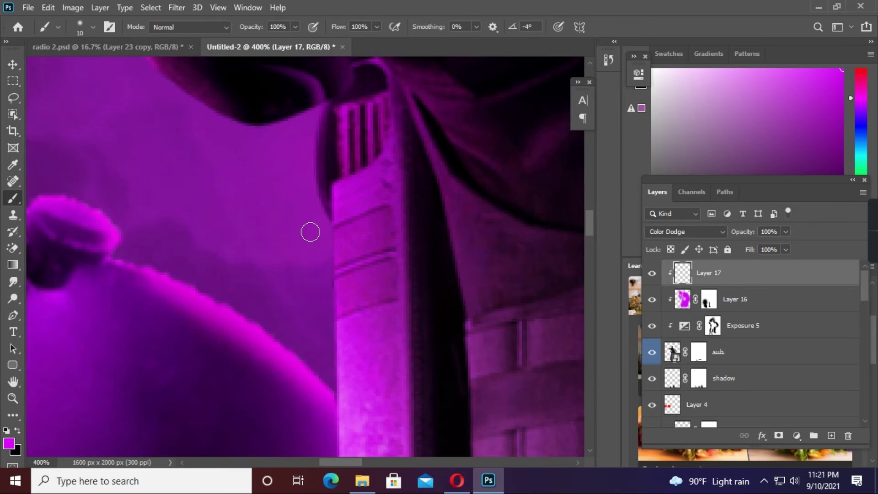
scroll(310, 232, "down", 2)
scroll(290, 118, "up", 1)
- Brush magenta rim light along the hand and gun barrel with a smaller brush
left_click_drag(286, 221, 200, 233)
key("ctrl+z")
left_click_drag(80, 120, 229, 262)
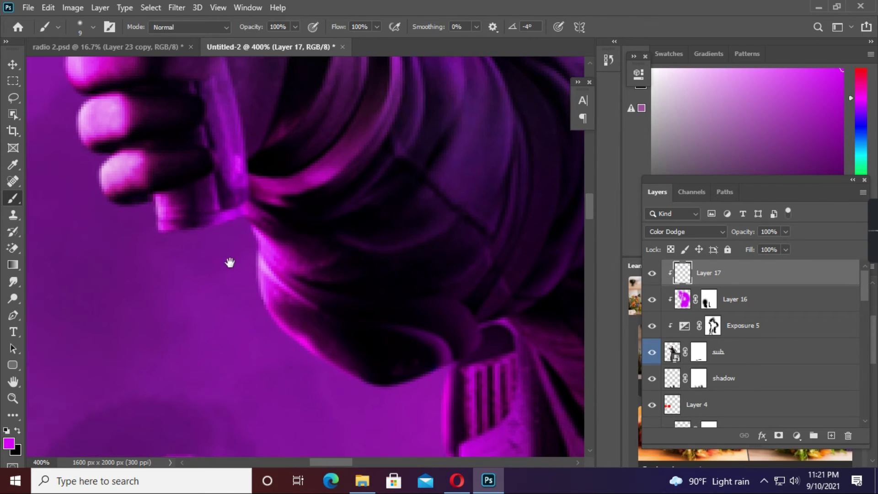
left_click_drag(164, 248, 293, 412)
left_click_drag(192, 238, 187, 314)
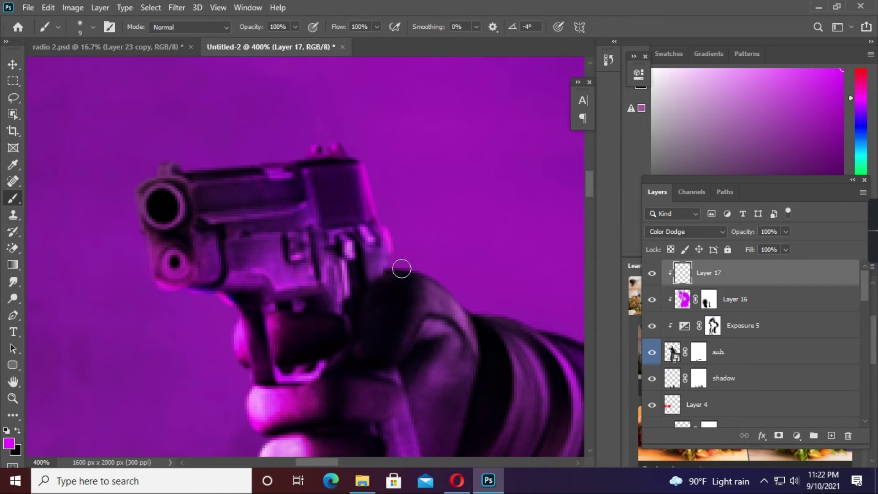
scroll(379, 293, "right", 3)
scroll(194, 261, "up", 3)
key("bracketleft")
key("bracketleft")
key("bracketleft")
scroll(211, 237, "left", 4)
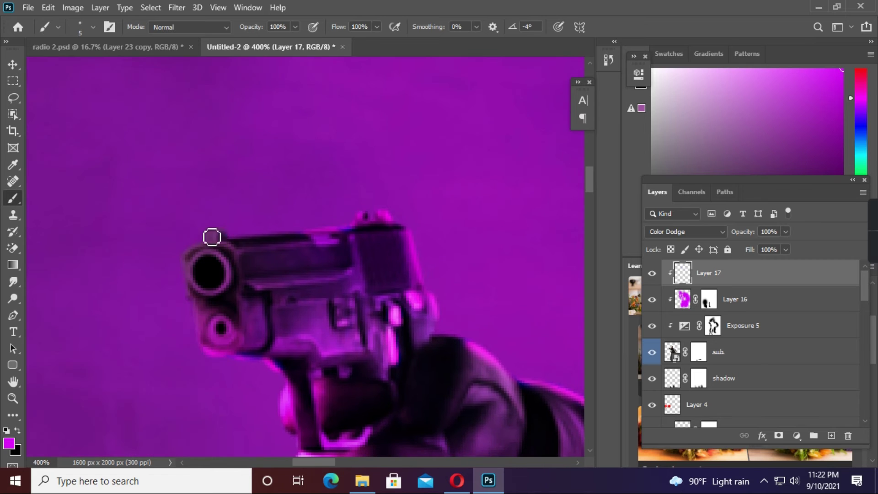
scroll(304, 211, "down", 1)
scroll(274, 197, "down", 3)
scroll(253, 182, "down", 4)
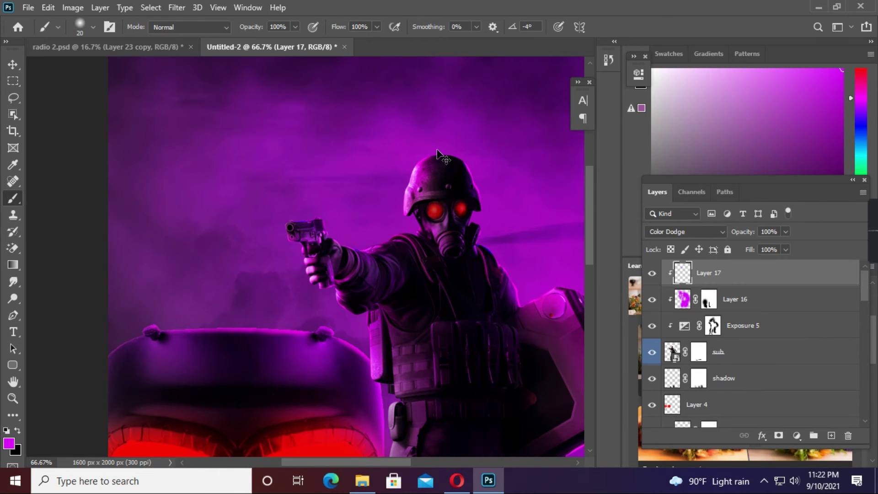
scroll(437, 153, "up", 2)
scroll(412, 160, "right", 4)
scroll(379, 169, "up", 2)
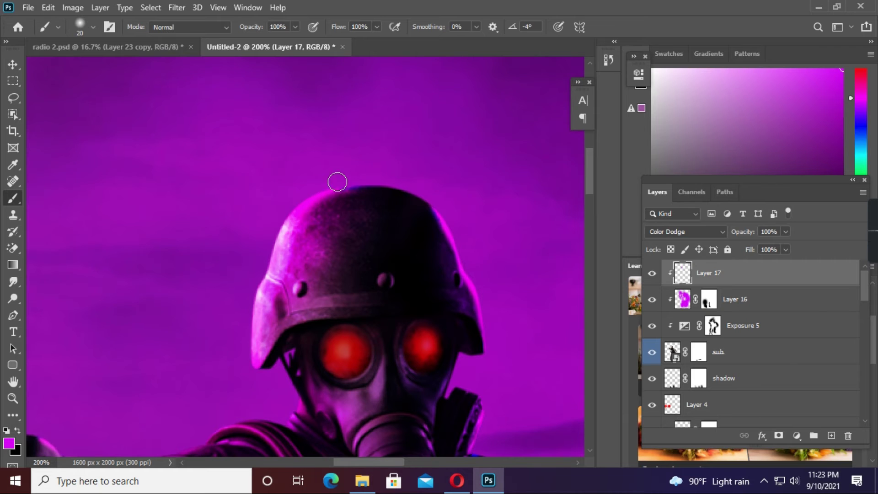
scroll(485, 297, "left", 5)
scroll(313, 319, "down", 3)
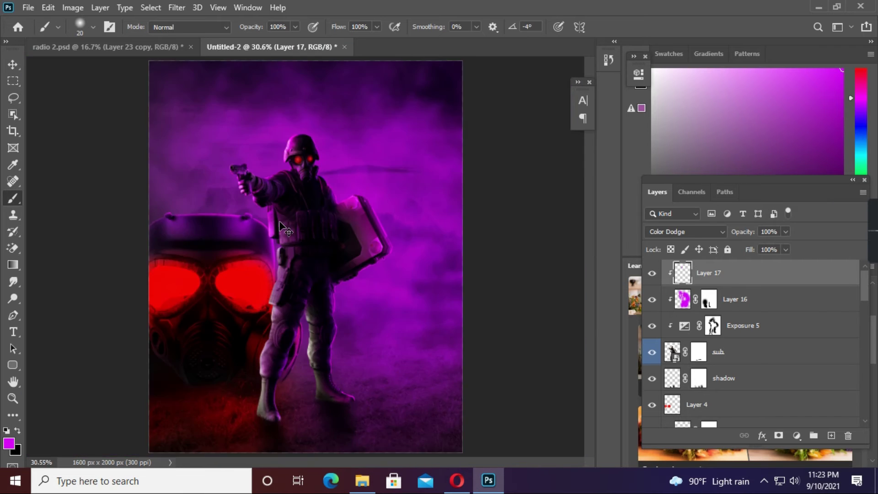
scroll(274, 228, "up", 4)
- Blend Layer 18 in Color Dodge and set a small, low-opacity brush for fine edges
left_click(676, 231)
left_click(668, 263)
scroll(357, 315, "up", 5)
scroll(320, 275, "left", 3)
key("bracketleft")
key("bracketleft")
key("bracketleft")
key("2")
key("9")
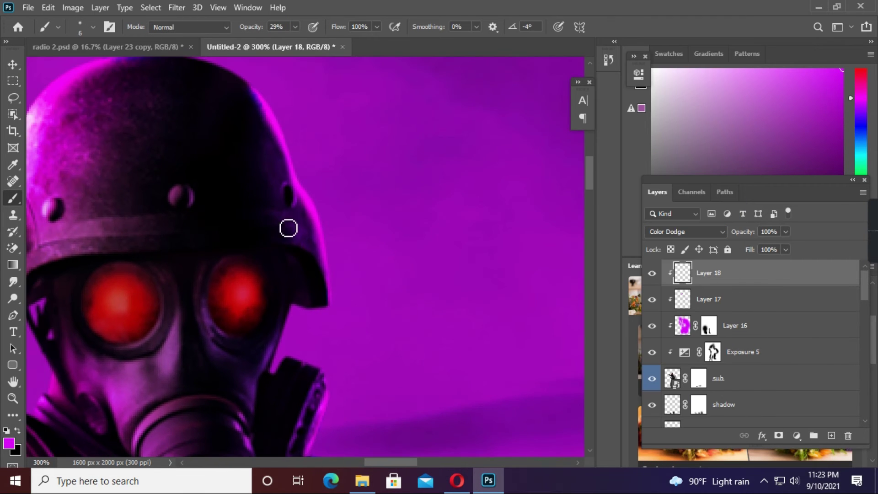
- Pan around the soldier's figure while enlarging the brush slightly for the rim-light strokes
scroll(302, 215, "down", 3)
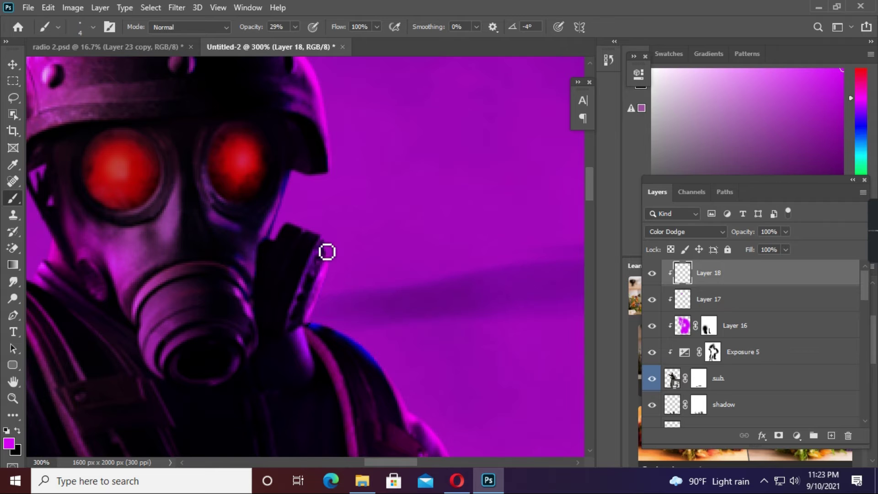
scroll(327, 251, "down", 3)
scroll(313, 286, "down", 3)
scroll(362, 265, "right", 2)
scroll(353, 206, "down", 2)
key("bracketright")
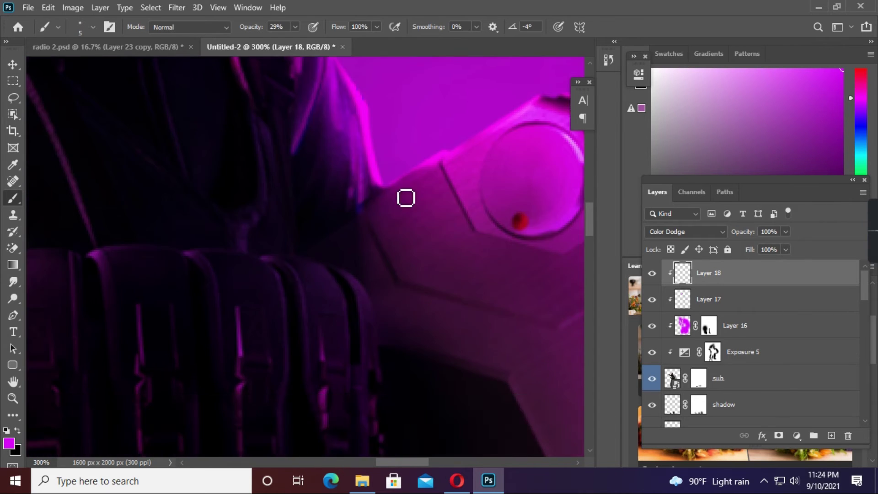
scroll(459, 270, "right", 3)
scroll(459, 271, "up", 2)
scroll(270, 277, "right", 4)
scroll(153, 98, "down", 4)
scroll(174, 130, "left", 2)
scroll(173, 130, "up", 2)
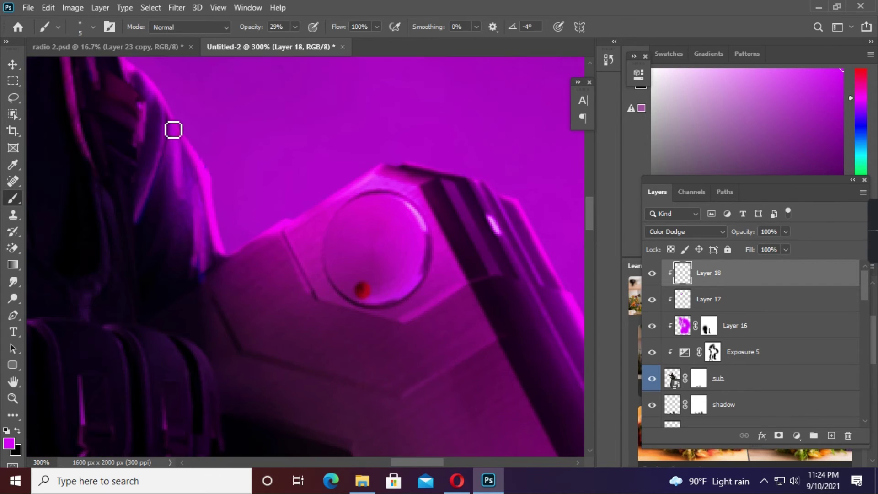
scroll(466, 358, "right", 3)
scroll(466, 358, "up", 2)
scroll(382, 308, "up", 4)
scroll(230, 282, "up", 3)
scroll(230, 282, "left", 1)
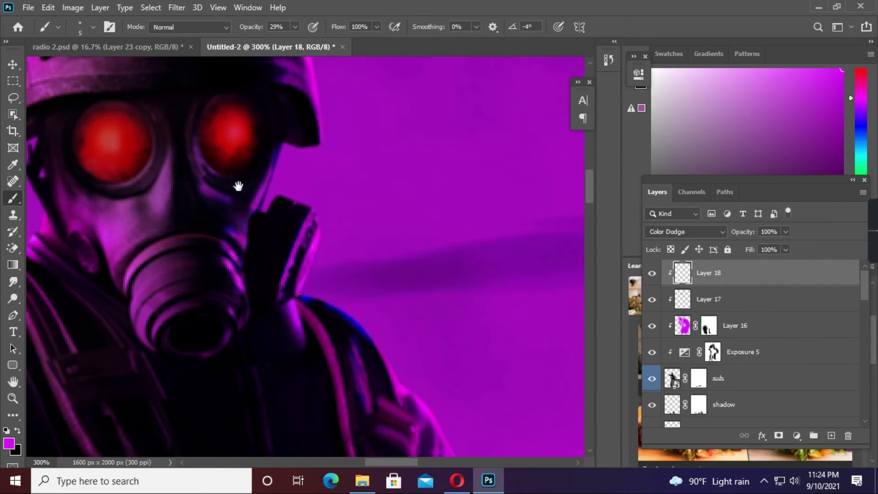
scroll(238, 185, "down", 5)
scroll(433, 295, "down", 3)
scroll(255, 245, "up", 3)
- Restore full brush opacity, zoom in on the cloth folds and paint a magenta highlight along them
key("0")
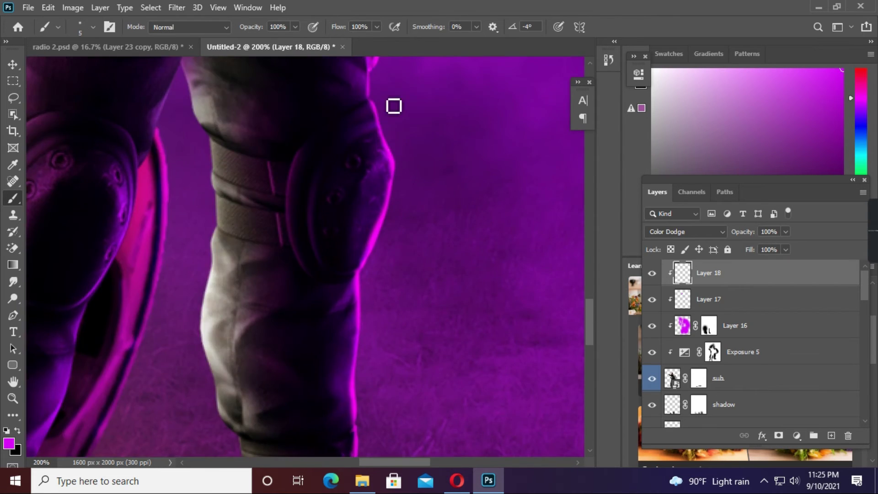
scroll(299, 286, "up", 10)
scroll(239, 331, "up", 3)
scroll(240, 331, "left", 1)
key("bracketright")
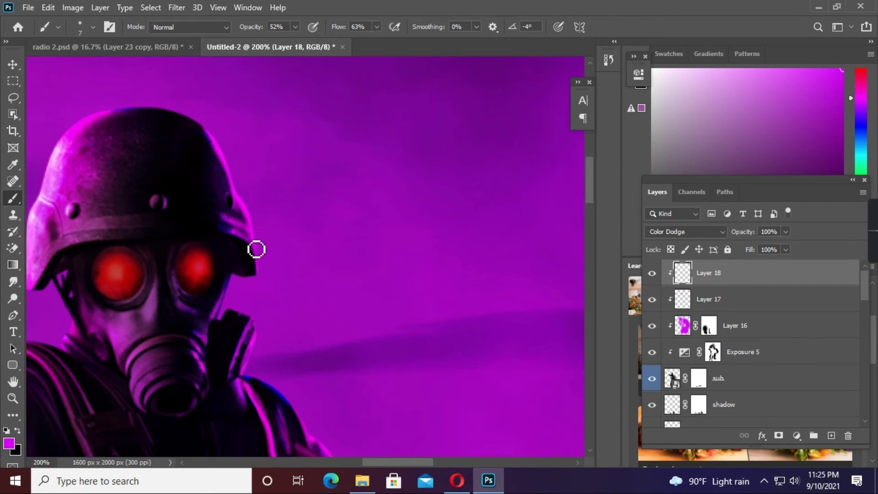
scroll(305, 343, "down", 3)
scroll(345, 309, "down", 3)
scroll(400, 149, "down", 5)
key("bracketright")
key("bracketright")
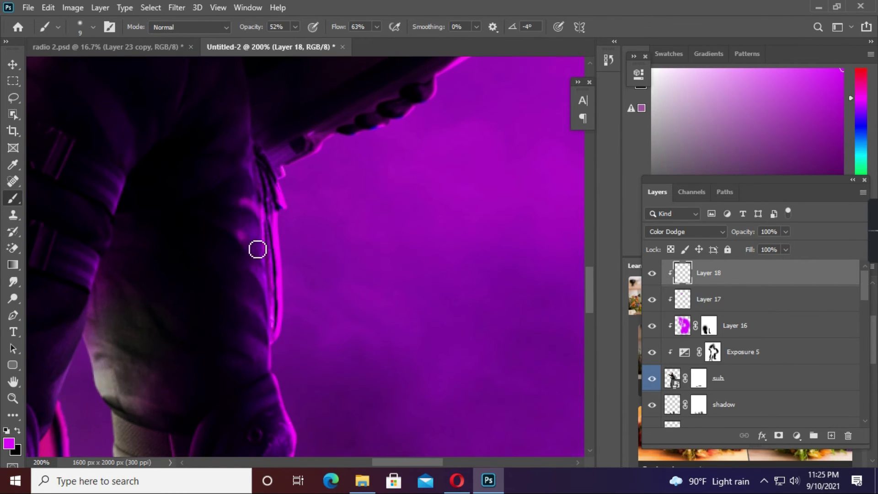
scroll(258, 249, "down", 3)
scroll(304, 317, "down", 3)
scroll(282, 350, "down", 3)
scroll(241, 314, "down", 3)
key("bracketleft")
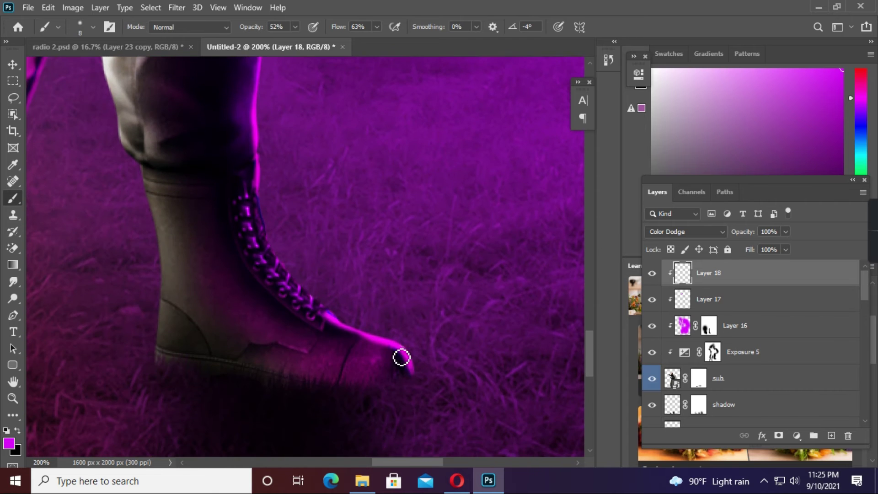
scroll(173, 303, "up", 3)
scroll(172, 303, "up", 3)
key("bracketright")
scroll(325, 278, "up", 3)
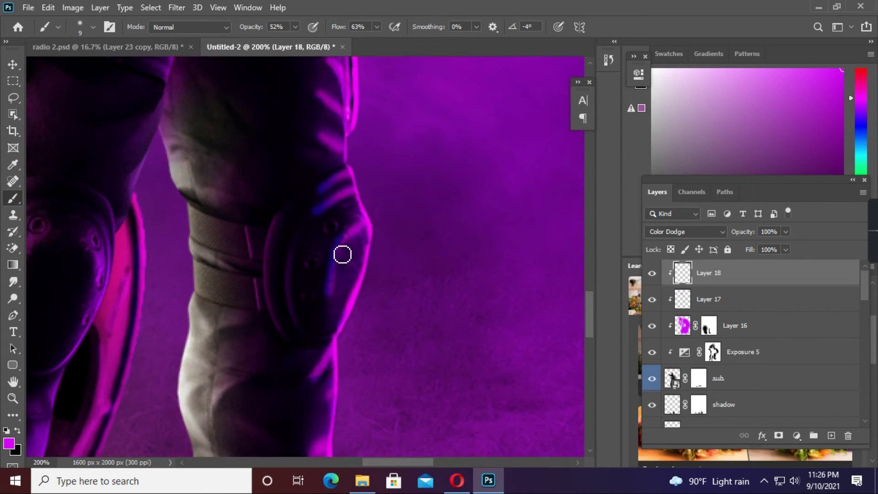
scroll(375, 259, "up", 3)
scroll(453, 258, "up", 3)
scroll(496, 255, "up", 3)
key("bracketright")
scroll(251, 337, "up", 3)
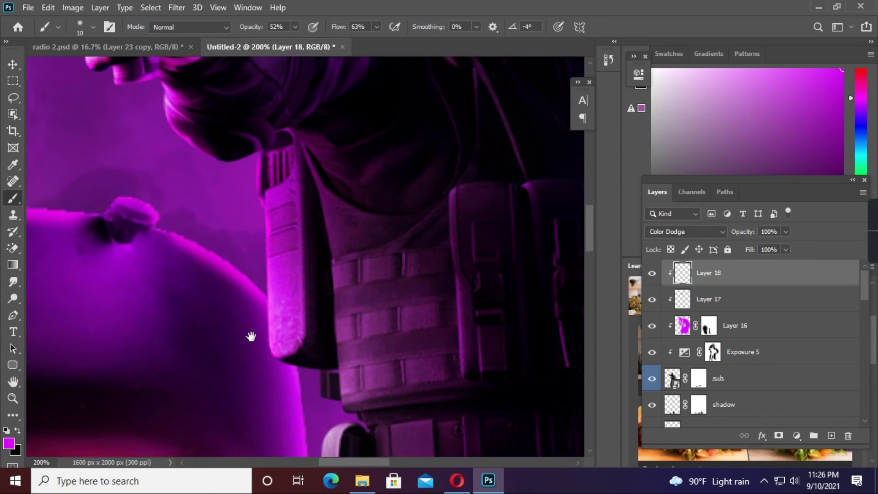
key("ctrl+plus")
key("bracketleft")
key("bracketleft")
key("bracketleft")
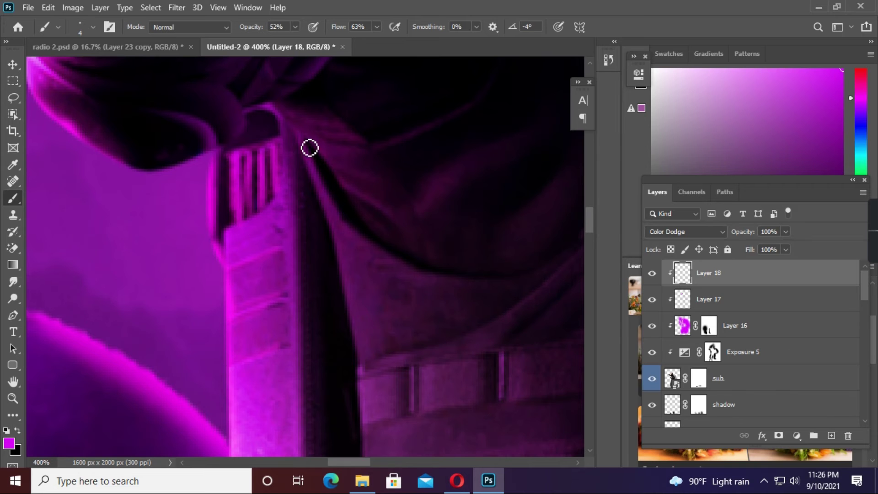
left_click_drag(309, 147, 487, 311)
- Zoom in further and work along the soldier's shoulder edges
scroll(487, 311, "up", 1)
scroll(353, 398, "down", 3)
scroll(271, 218, "up", 3)
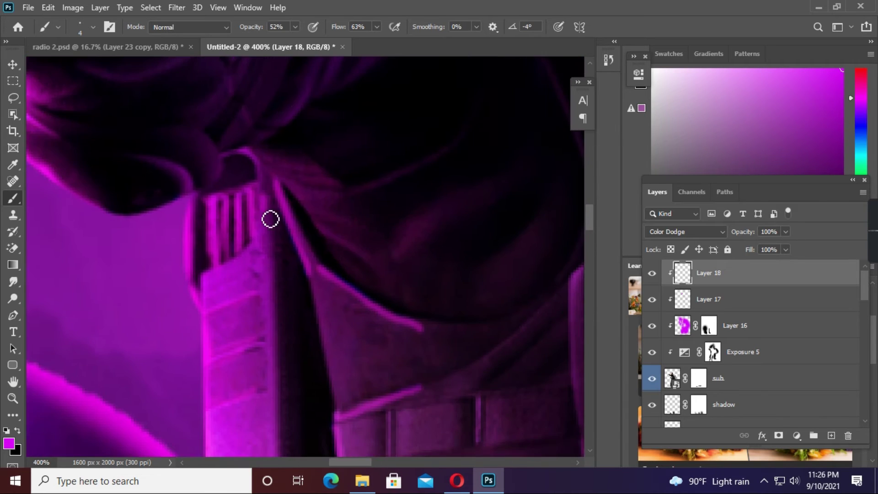
scroll(239, 396, "down", 3)
scroll(246, 273, "up", 3)
scroll(246, 273, "up", 3)
scroll(235, 249, "left", 2)
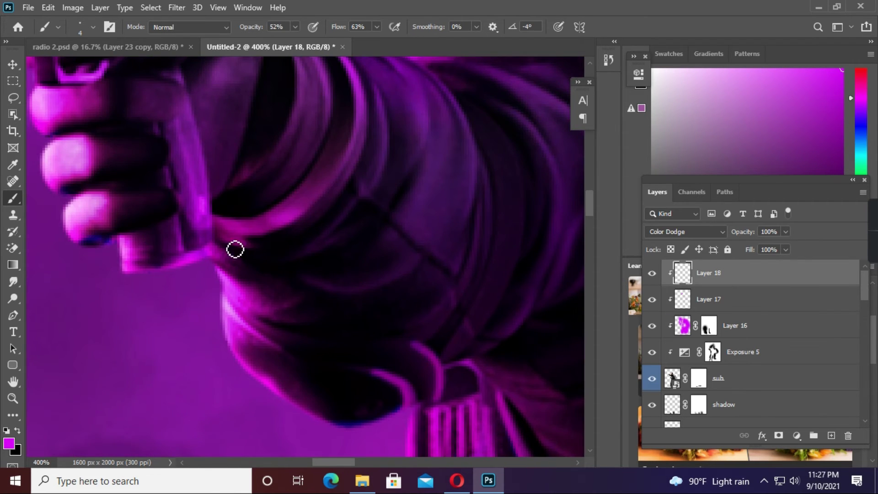
scroll(408, 283, "up", 3)
scroll(497, 341, "left", 1)
scroll(320, 246, "left", 4)
scroll(256, 160, "up", 2)
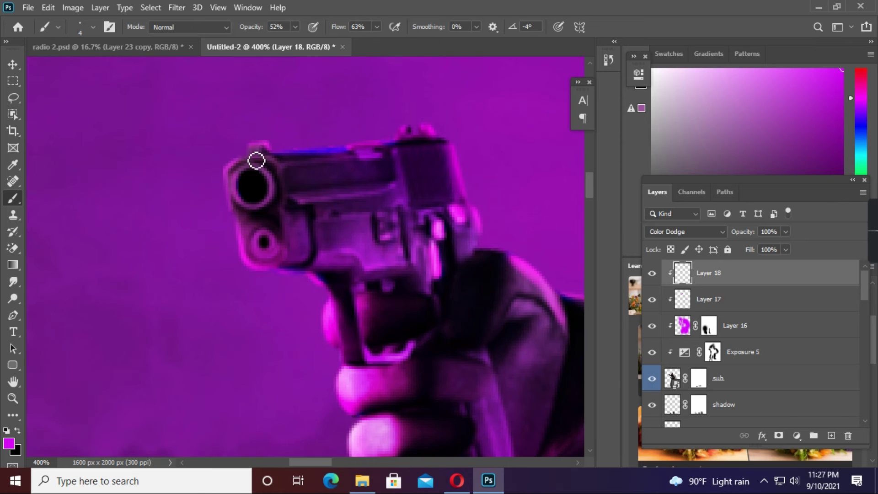
scroll(247, 265, "right", 3)
scroll(328, 224, "right", 3)
key("ctrl+plus")
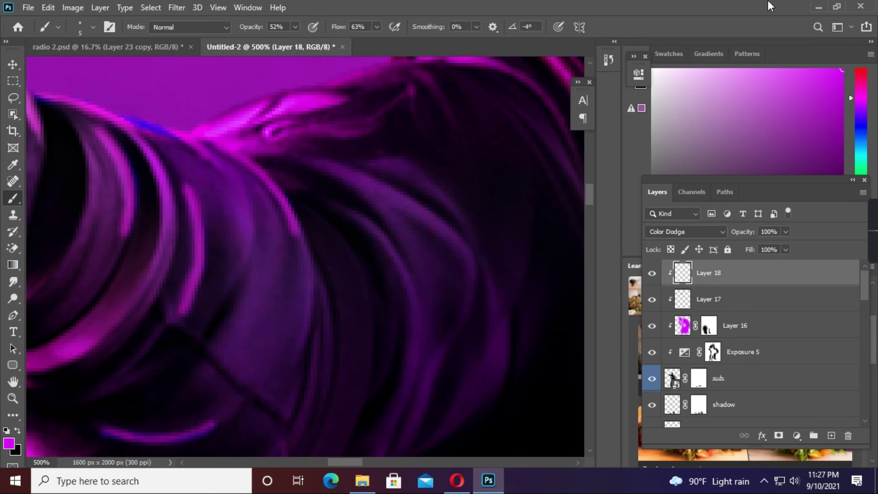
scroll(348, 224, "up", 2)
scroll(320, 242, "right", 2)
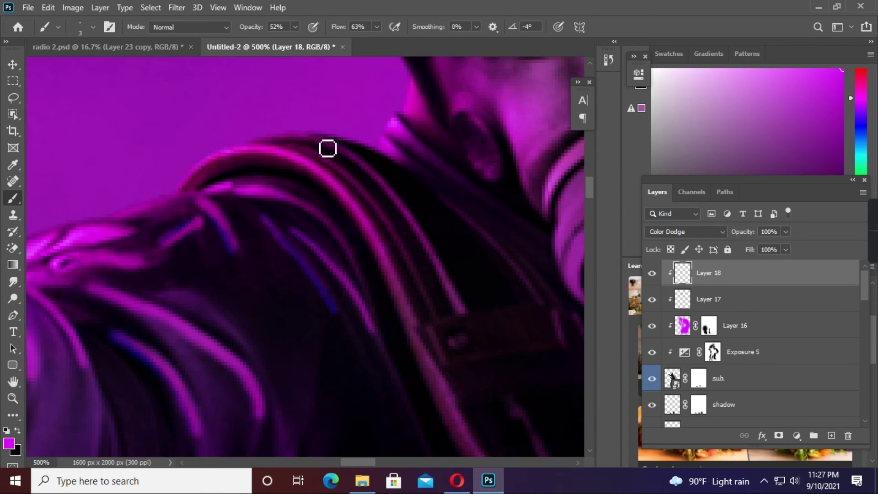
scroll(327, 149, "up", 2)
scroll(315, 227, "right", 2)
scroll(448, 228, "down", 3)
scroll(271, 232, "up", 3)
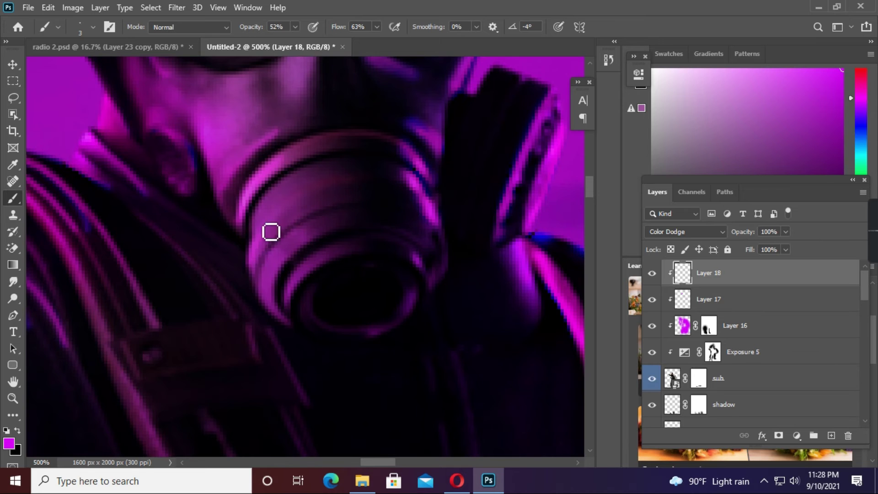
scroll(315, 288, "down", 3)
scroll(337, 305, "left", 2)
scroll(233, 224, "down", 3)
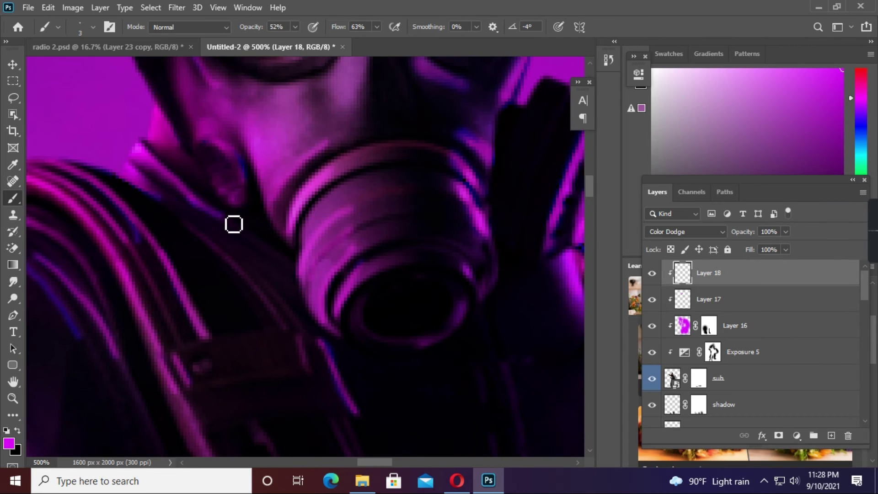
scroll(55, 333, "up", 3)
scroll(288, 398, "up", 3)
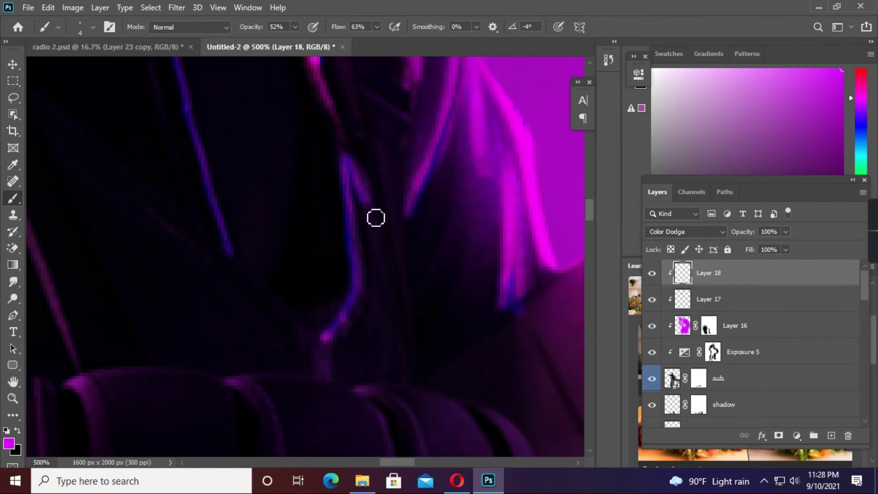
scroll(376, 217, "down", 3)
- Shrink the brush and bring the vest webbing into view
key("bracketleft")
scroll(325, 112, "down", 2)
scroll(288, 171, "down", 2)
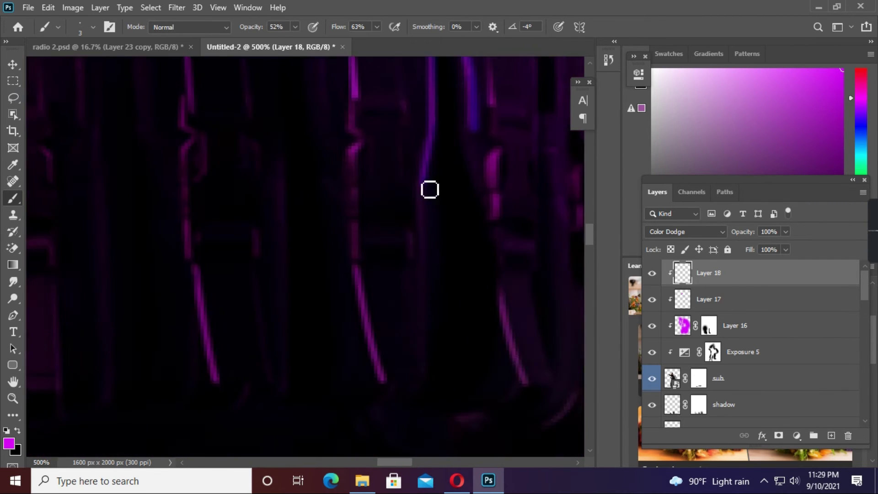
scroll(430, 190, "up", 4)
scroll(389, 261, "left", 2)
scroll(439, 281, "up", 2)
scroll(438, 281, "right", 1)
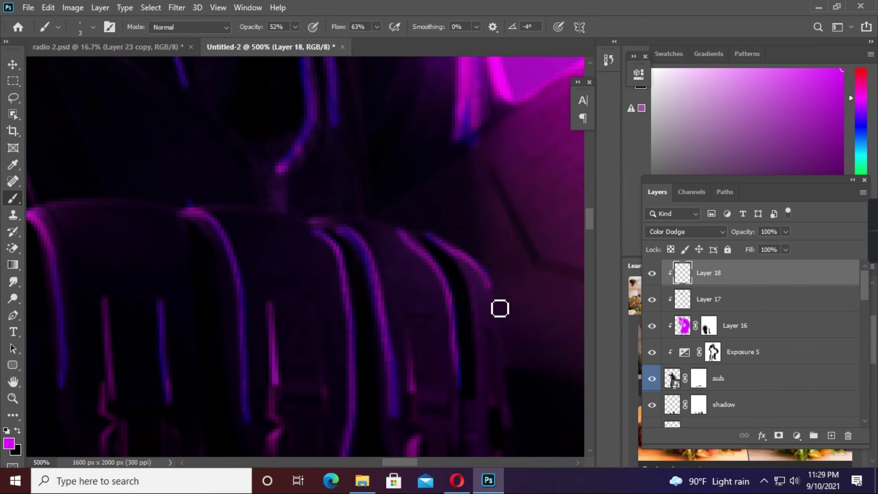
scroll(500, 308, "down", 3)
scroll(429, 263, "left", 2)
scroll(341, 300, "up", 3)
left_click_drag(293, 295, 249, 218)
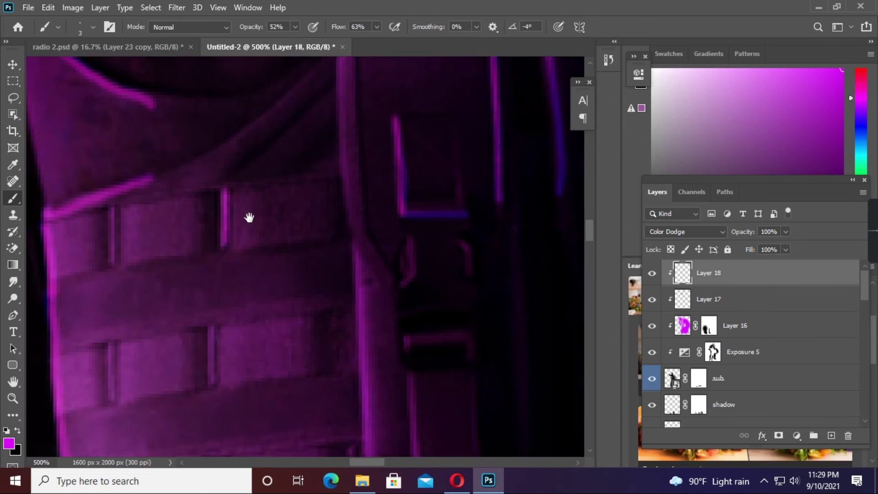
scroll(249, 218, "down", 2)
scroll(173, 264, "left", 1)
scroll(120, 341, "up", 2)
- Paint magenta rim strokes along the vest strap edges, then fit the whole poster on screen
left_click_drag(137, 263, 300, 225)
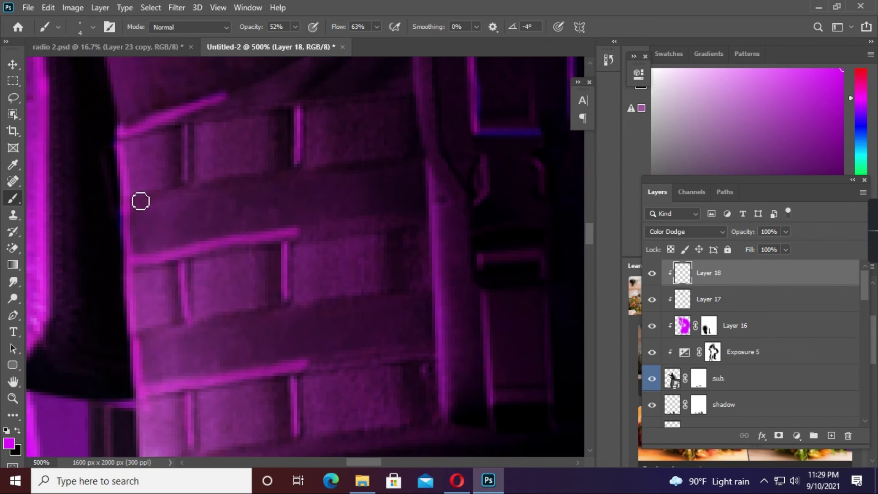
scroll(141, 200, "left", 1)
key("bracketright")
left_click_drag(174, 341, 382, 321)
scroll(131, 354, "down", 3)
key("ctrl+0")
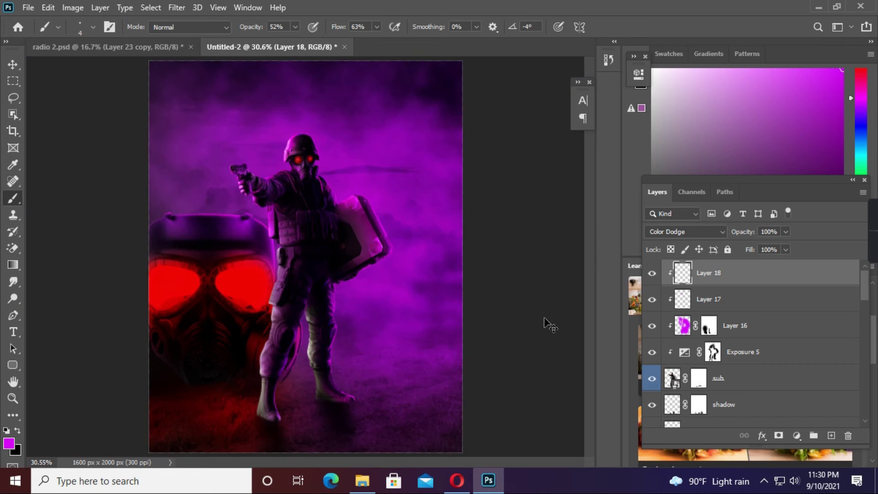
- Add a layer mask to Layer 18 and use a smaller brush for masking
left_click(778, 435)
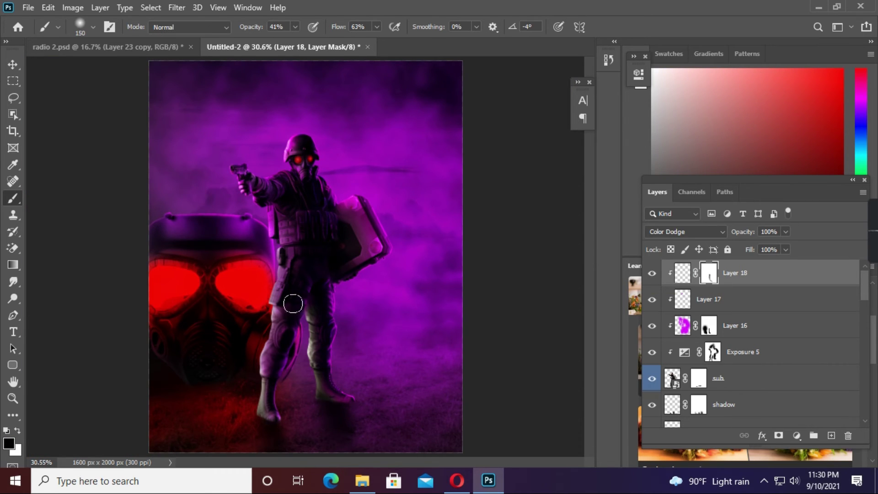
key("ctrl+1")
scroll(256, 243, "up", 3)
scroll(237, 192, "up", 1)
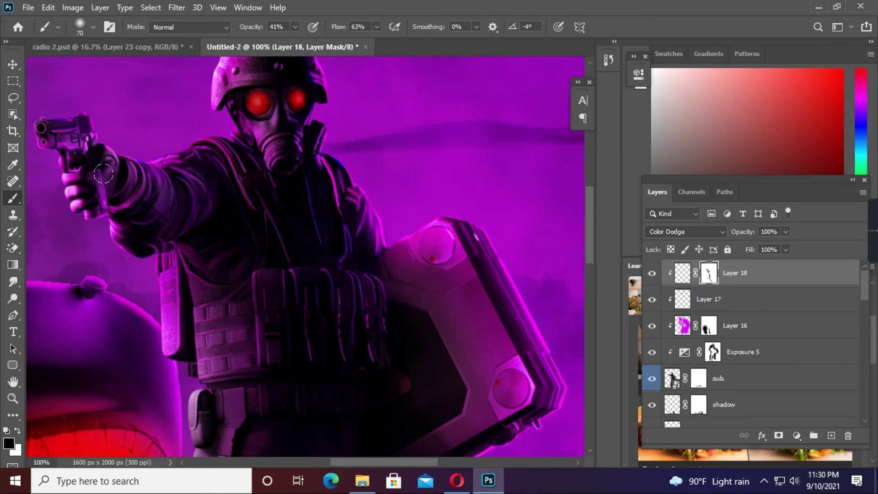
key("bracketleft")
key("bracketleft")
key("bracketleft")
key("bracketleft")
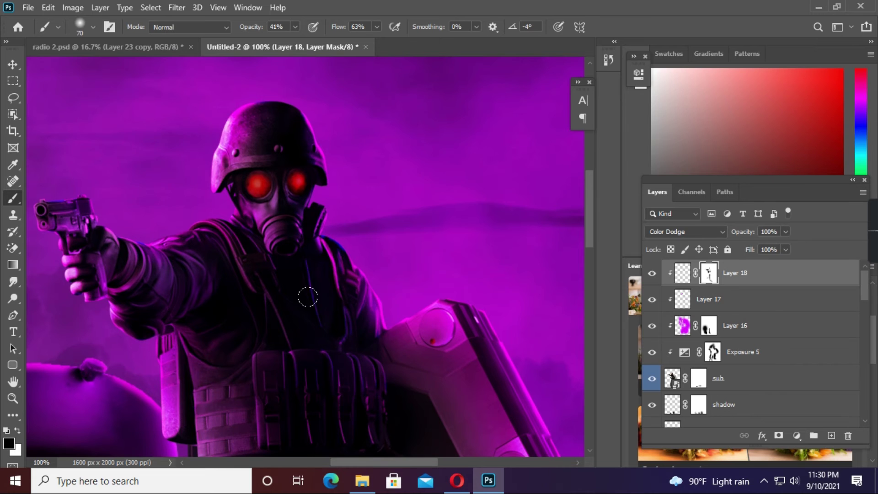
key("ctrl+0")
- Paint fine magenta rim light on Layer 18 along the knee pad and boot
key("ctrl+2")
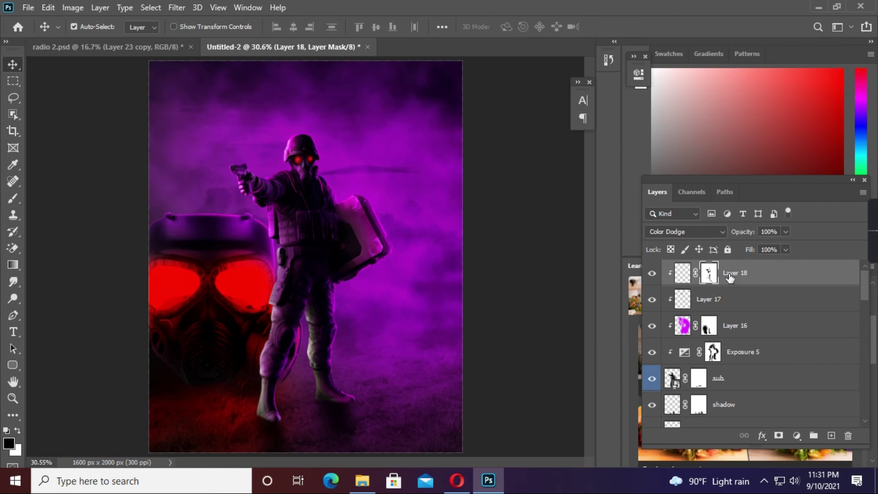
key("ctrl+plus")
key("ctrl+plus")
key("ctrl+plus")
key("bracketleft")
key("bracketleft")
key("bracketleft")
left_click_drag(257, 31, 251, 31)
scroll(284, 136, "down", 2)
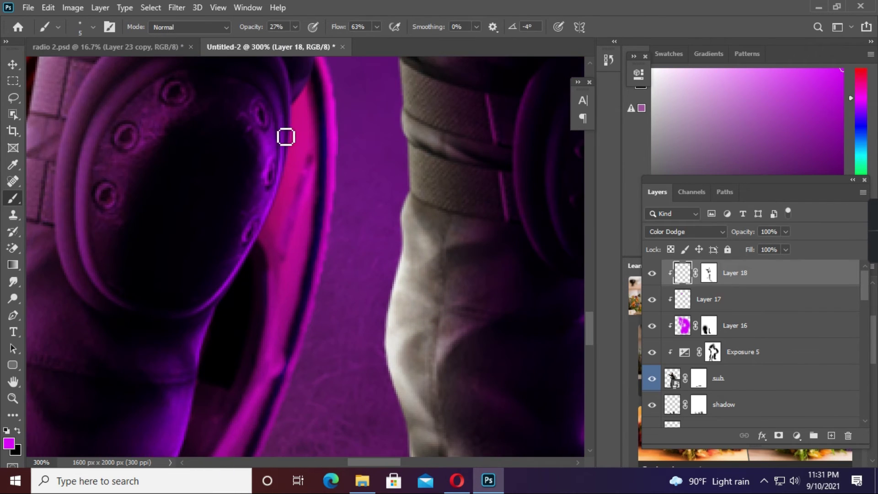
scroll(198, 219, "down", 2)
scroll(316, 280, "down", 3)
scroll(412, 397, "down", 3)
key("bracketleft")
key("bracketleft")
key("bracketleft")
scroll(366, 233, "up", 1)
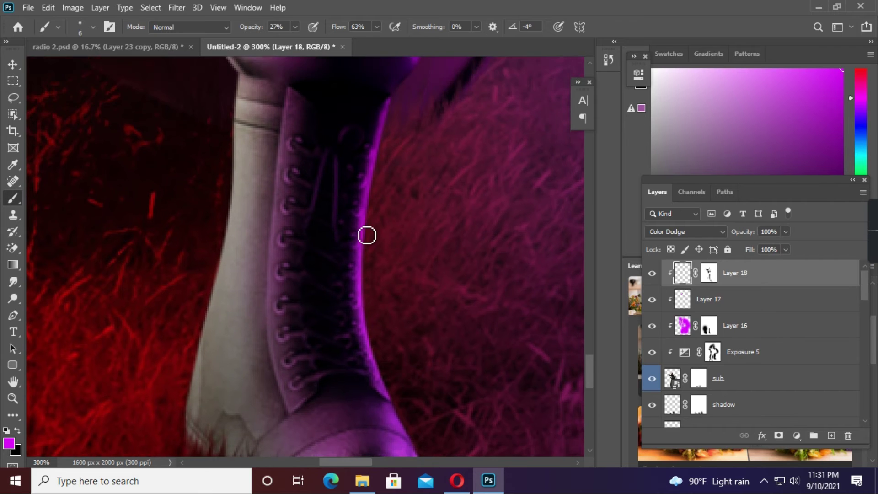
scroll(357, 329, "down", 3)
scroll(356, 329, "right", 2)
- Return to the mask, fit the poster, and add a clipped Overlay layer painted in red
key("ctrl+backslash")
key("bracketright")
key("bracketright")
key("ctrl+minus")
key("ctrl+minus")
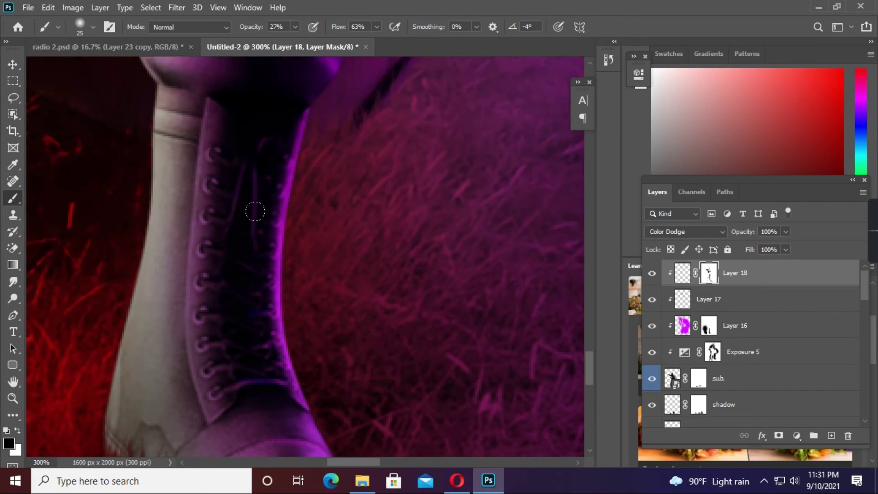
key("ctrl+minus")
key("ctrl+0")
key("ctrl+shift+n")
key("bracketright")
key("bracketright")
key("bracketright")
- Pick red as the painting colour and enlarge the brush slightly
left_click(9, 442)
key("bracketright")
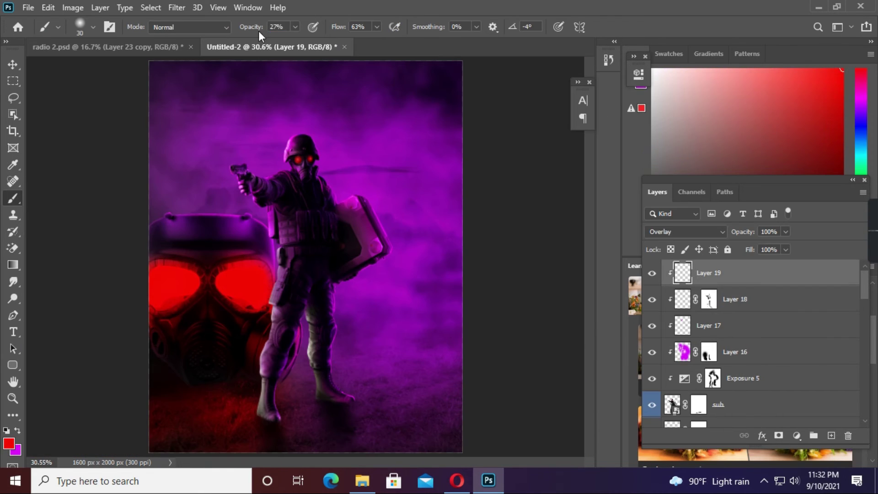
key("ctrl+1")
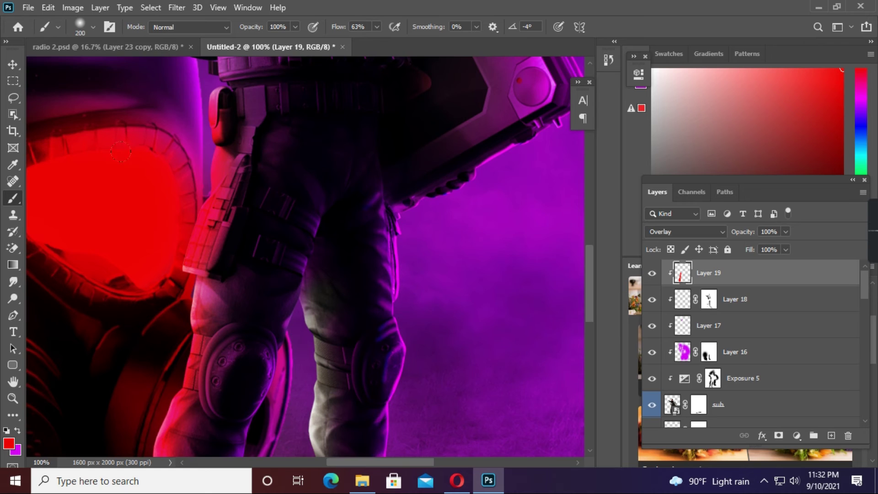
scroll(287, 260, "down", 5)
scroll(301, 364, "up", 5)
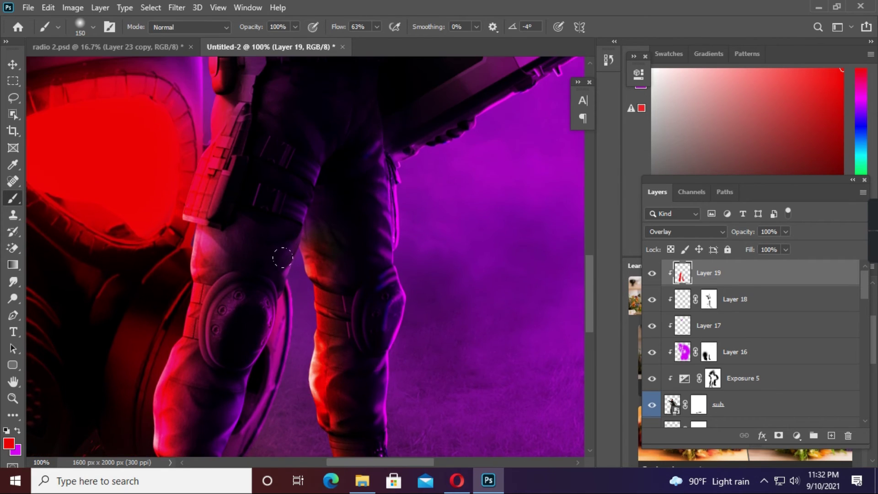
key("ctrl+0")
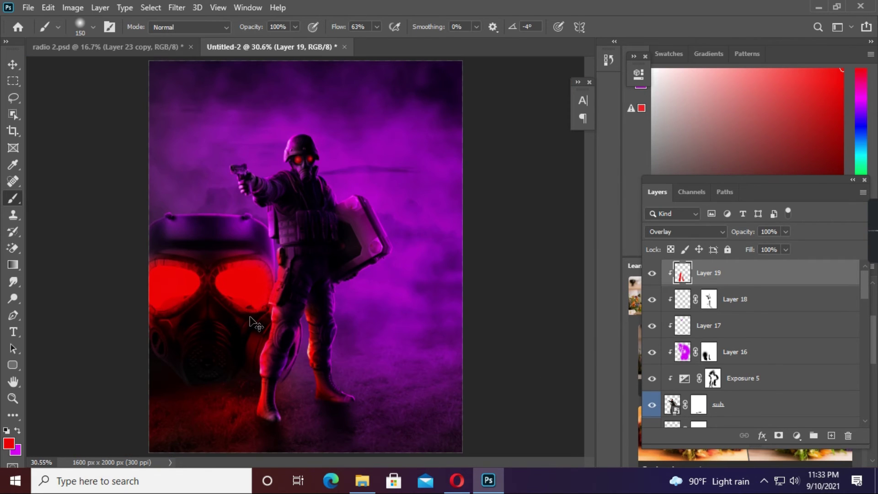
- Create a new Color Dodge layer for extra red highlights on the soldier
key("ctrl+shift+alt+n")
key("9")
key("2")
scroll(248, 250, "up", 5)
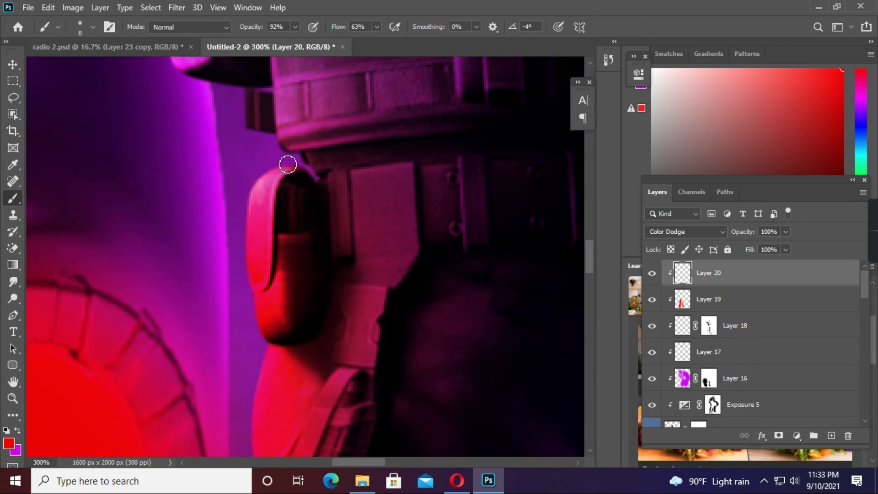
scroll(236, 372, "down", 3)
scroll(251, 396, "down", 3)
scroll(178, 386, "down", 3)
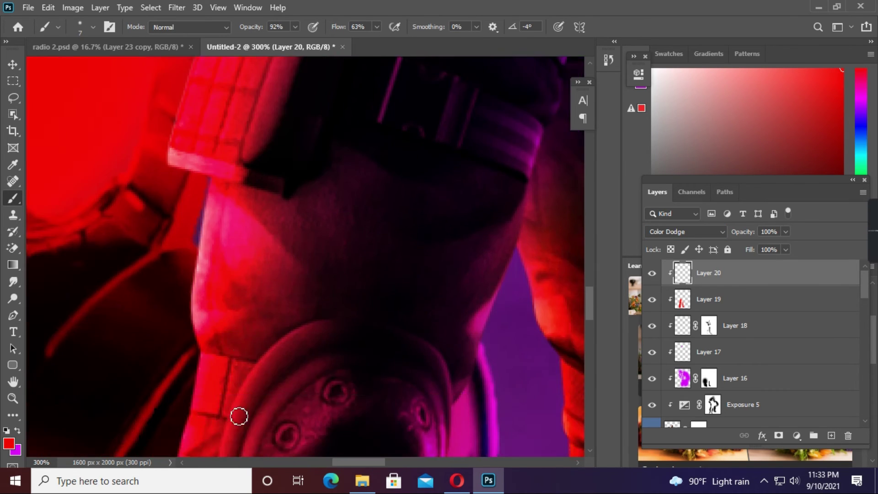
scroll(239, 416, "down", 5)
scroll(280, 225, "down", 5)
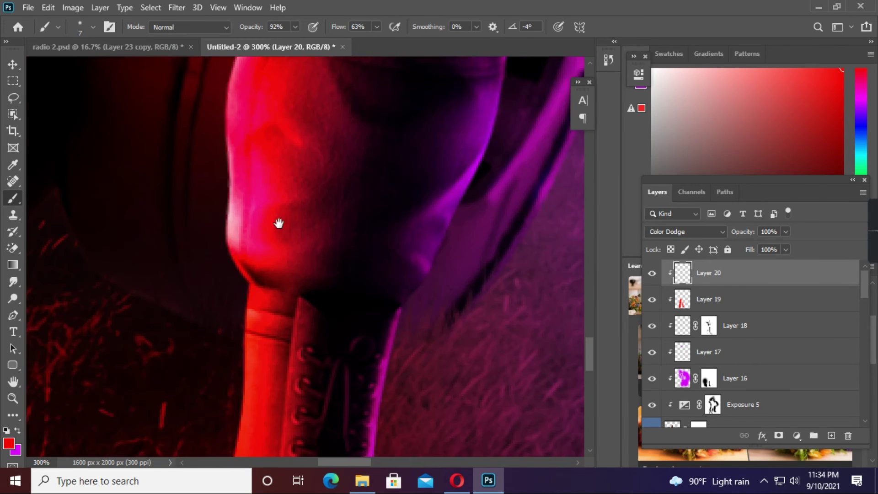
scroll(260, 260, "down", 5)
scroll(225, 356, "down", 5)
- Shrink the brush and paint thin red rim light along the soldier's arm and straps
key("bracketleft")
key("bracketleft")
key("bracketleft")
scroll(315, 283, "up", 1)
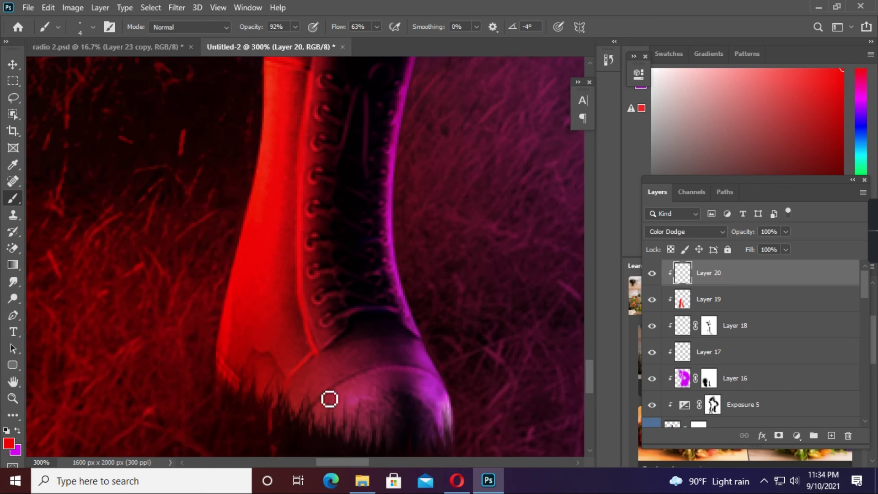
scroll(329, 399, "up", 3)
key("bracketleft")
key("bracketright")
key("bracketright")
key("bracketright")
scroll(306, 202, "up", 3)
scroll(282, 178, "up", 3)
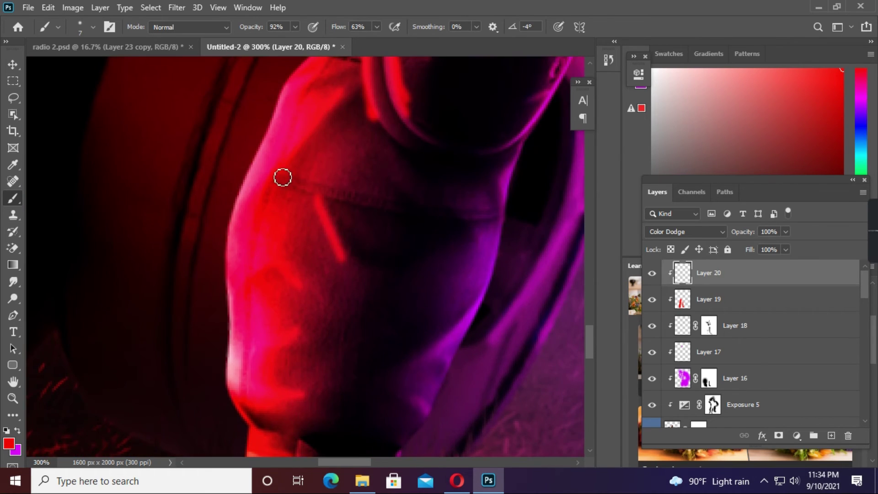
scroll(235, 198, "up", 3)
scroll(243, 274, "up", 3)
scroll(244, 275, "up", 2)
scroll(310, 416, "up", 2)
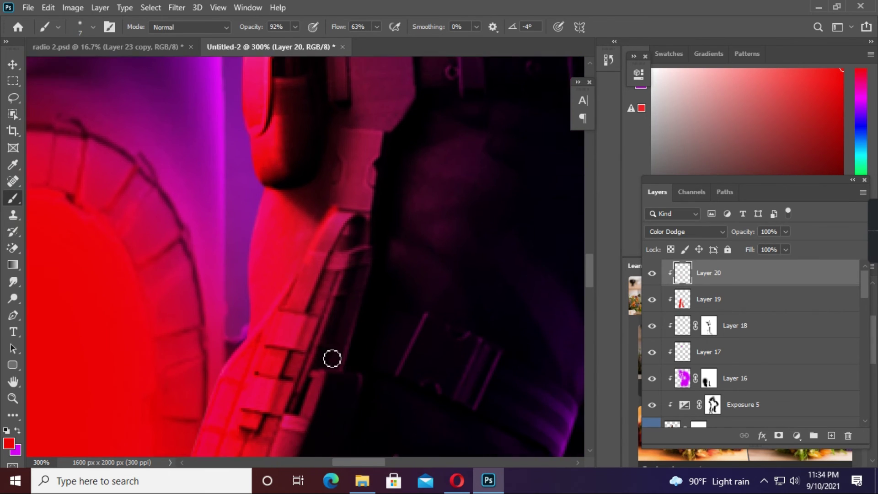
scroll(334, 358, "up", 1)
key("bracketleft")
key("bracketleft")
- Paint red rim light down the thigh, lower legs and boot sole with a resized brush
left_click_drag(378, 290, 524, 133)
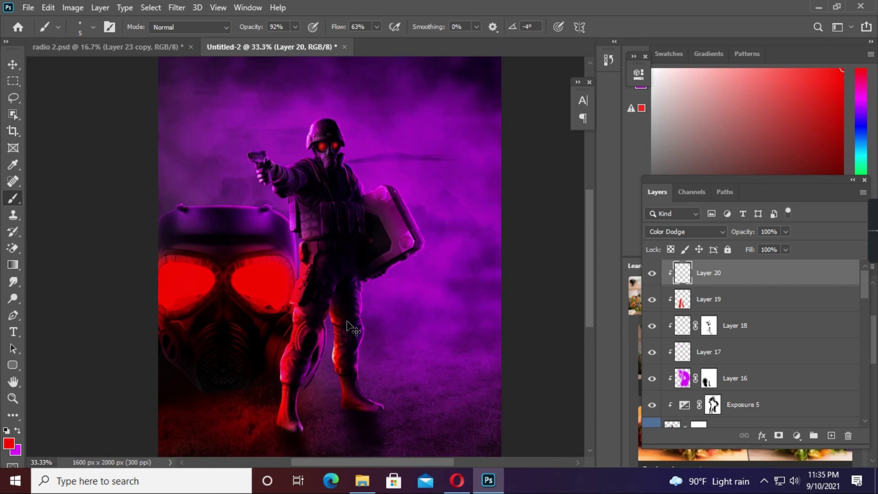
scroll(326, 272, "down", 3)
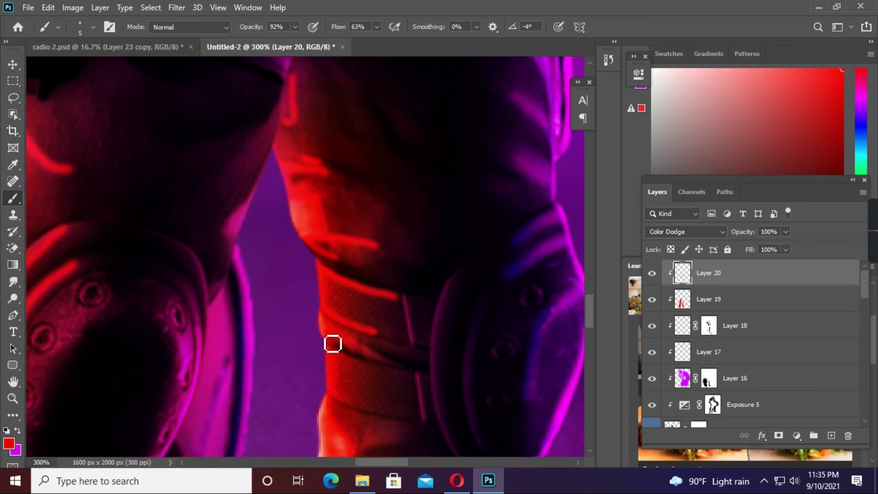
scroll(333, 344, "down", 5)
scroll(389, 318, "down", 5)
scroll(370, 376, "down", 5)
key("bracketright")
key("bracketright")
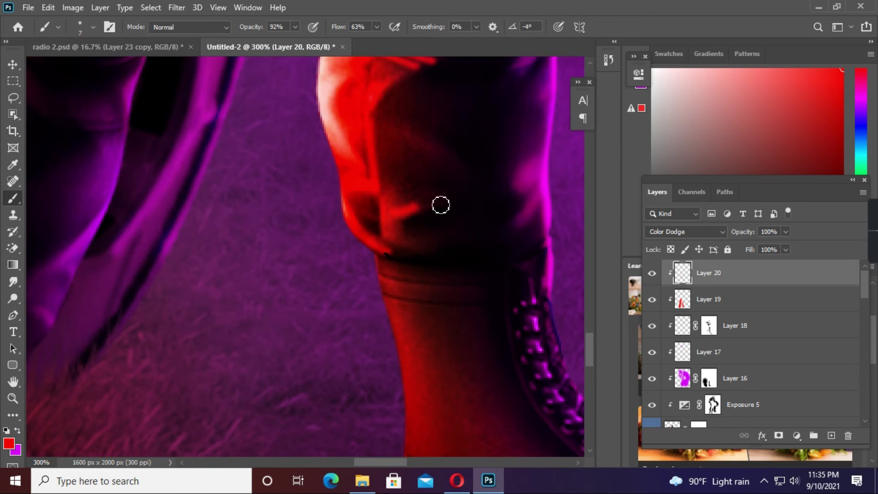
scroll(423, 310, "down", 4)
scroll(413, 275, "down", 4)
scroll(370, 221, "down", 5)
key("bracketright")
key("bracketright")
key("bracketright")
left_click_drag(325, 310, 321, 300)
scroll(321, 300, "up", 5)
scroll(294, 209, "up", 5)
scroll(258, 202, "up", 5)
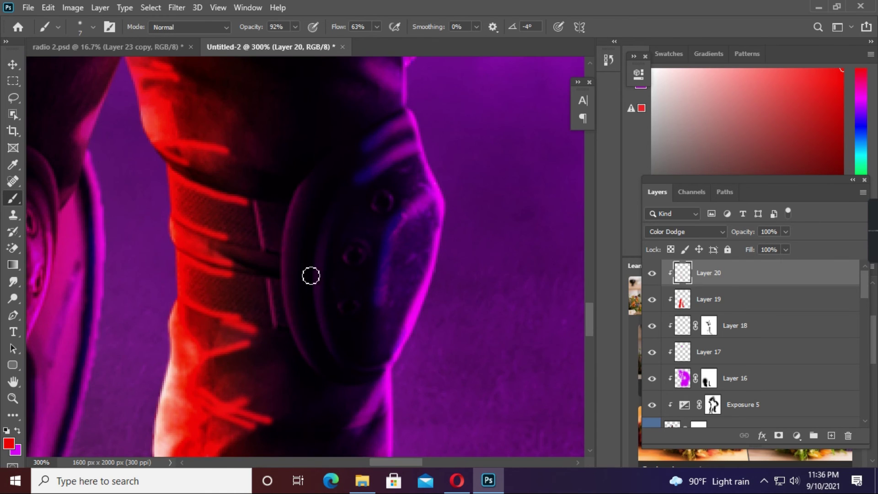
scroll(309, 274, "up", 5)
key("bracketleft")
key("ctrl+0")
- Mask Layer 20 and paint black at low opacity to soften the lower-leg rim light
key("d")
key("ctrl+1")
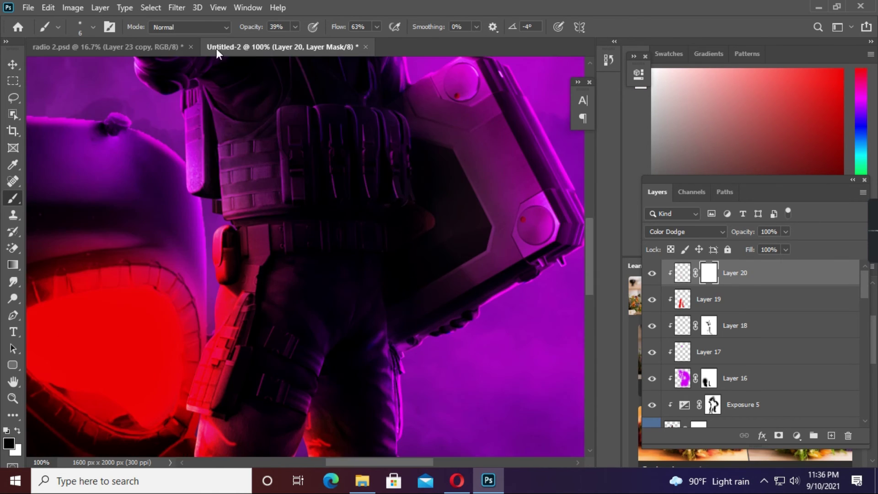
scroll(356, 252, "down", 3)
key("4")
key("7")
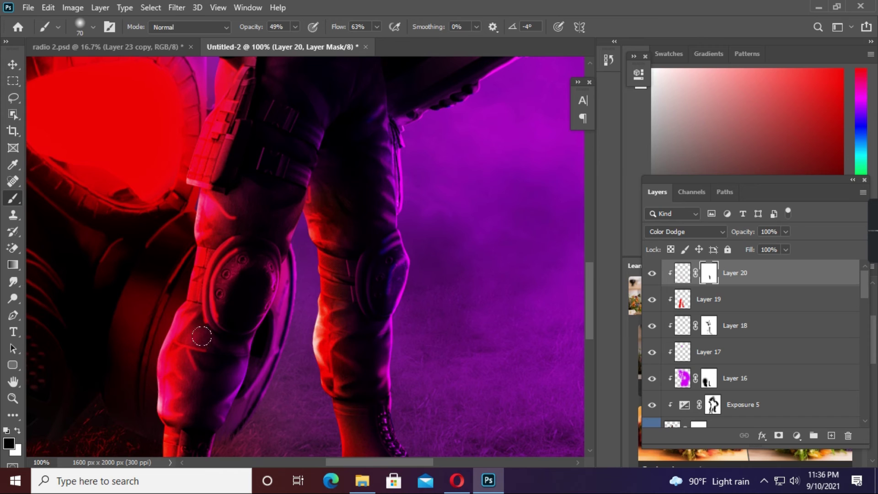
scroll(337, 190, "down", 5)
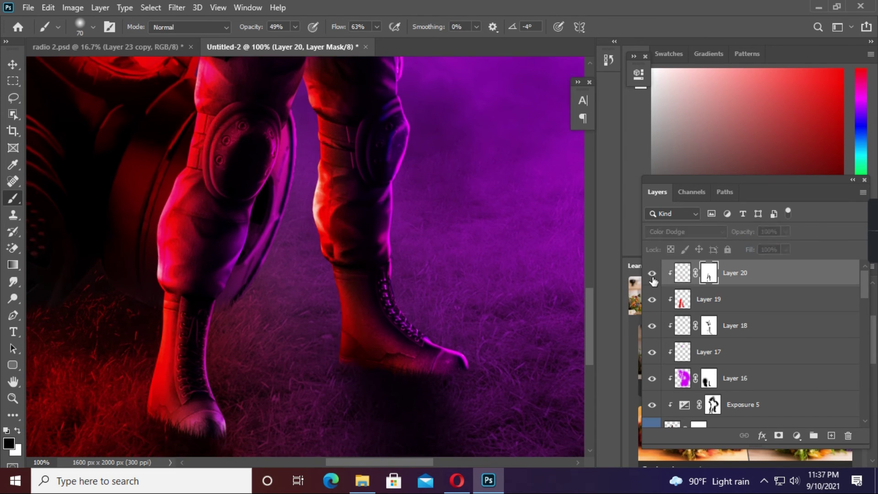
key("ctrl+0")
key("ctrl+minus")
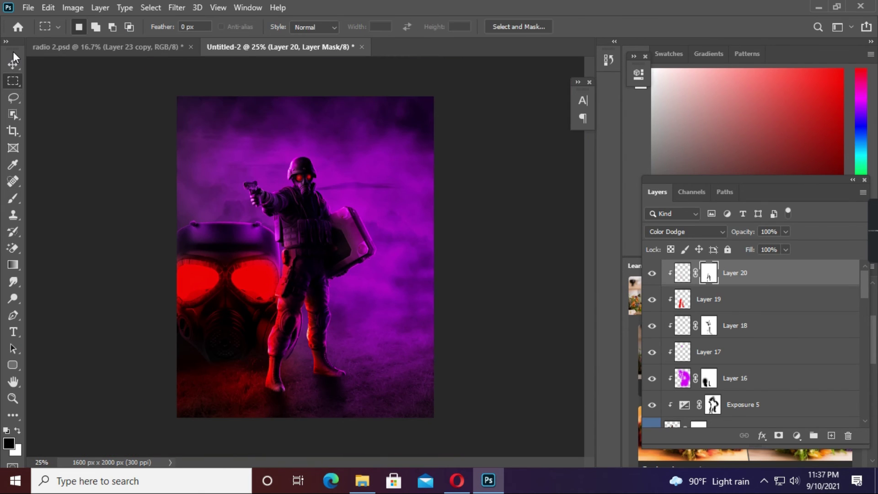
- Add a clipped Overlay layer and paint red glow over the gas-mask goggles
key("v")
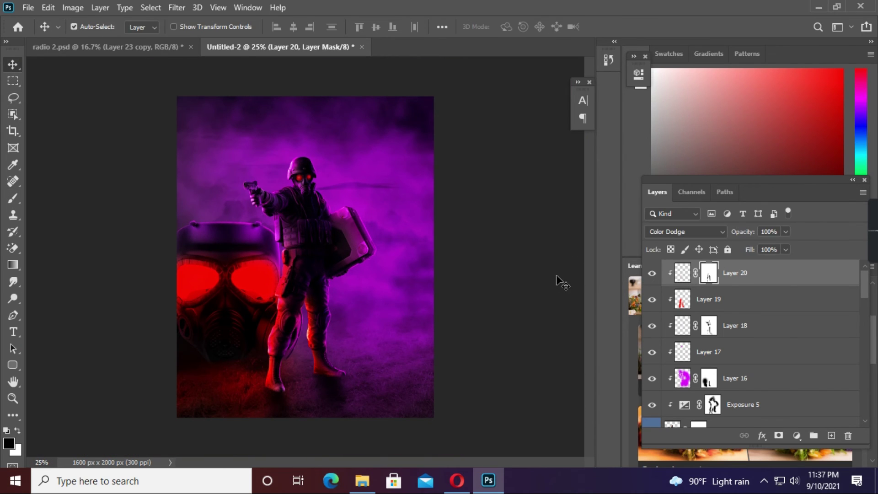
left_click(206, 357)
key("b")
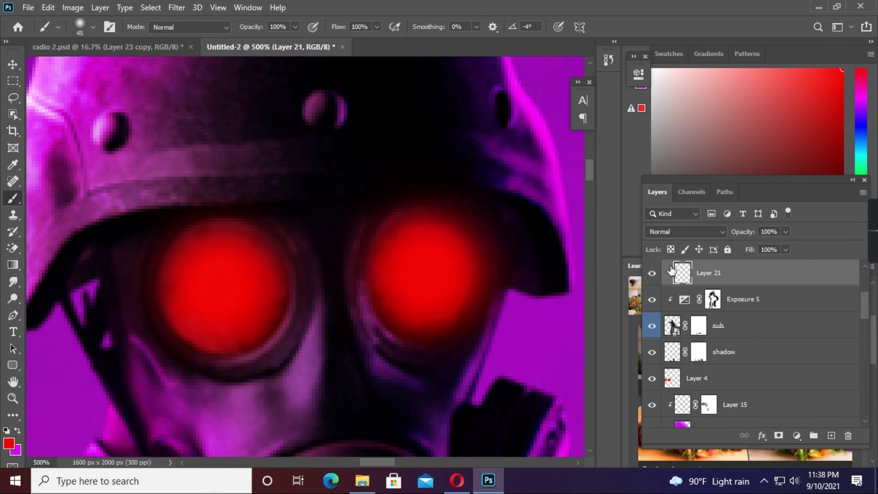
key("ctrl+shift+n")
key("Return")
left_click_drag(173, 240, 219, 293)
left_click_drag(354, 329, 275, 197)
left_click(275, 197)
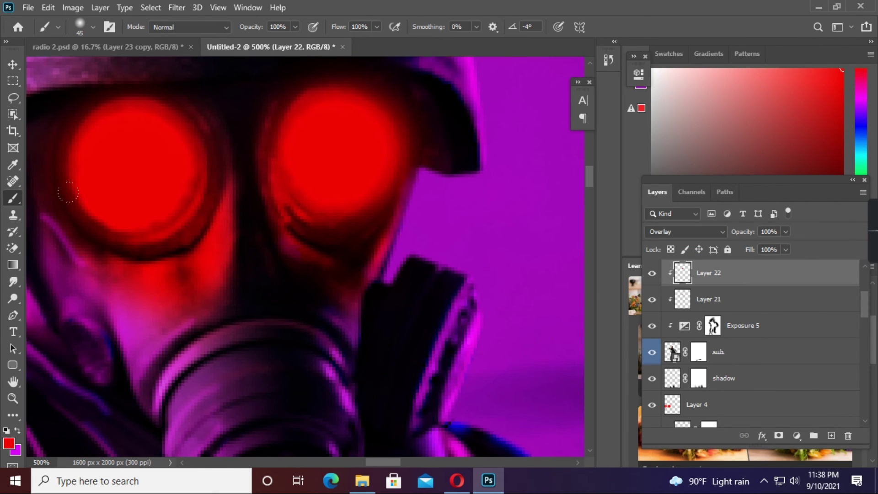
- Lower Layer 21's opacity to 66%
key("ctrl+0")
left_click(681, 302)
key("v")
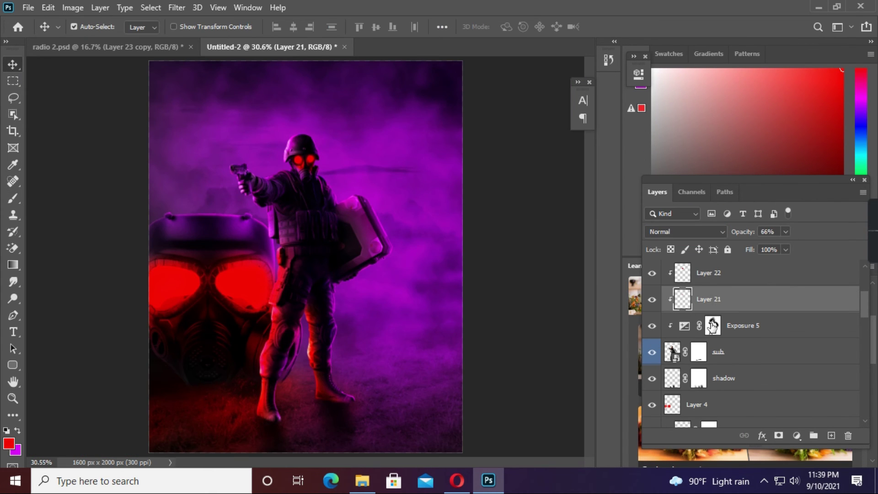
key("ctrl+1")
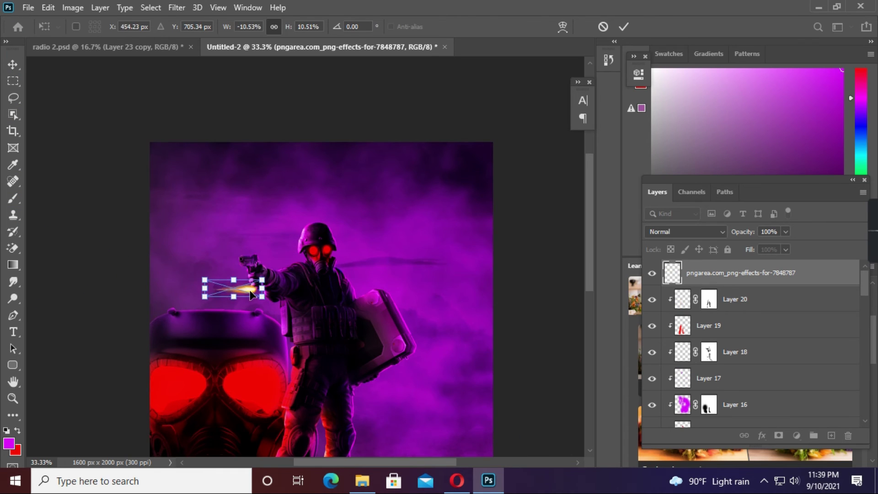
- Shrink the placed muzzle-flash image to fit the pistol barrel and commit it
scroll(251, 294, "up", 5)
left_click_drag(402, 316, 373, 302)
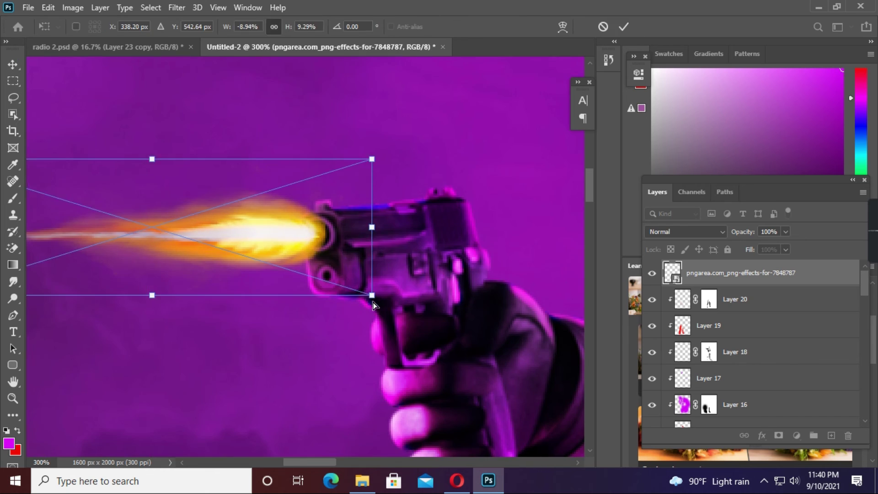
key("Return")
key("ctrl+0")
left_click(685, 231)
- Add a clipped Color Balance adjustment to the flash with Yellow/Blue at -74
left_click(796, 436)
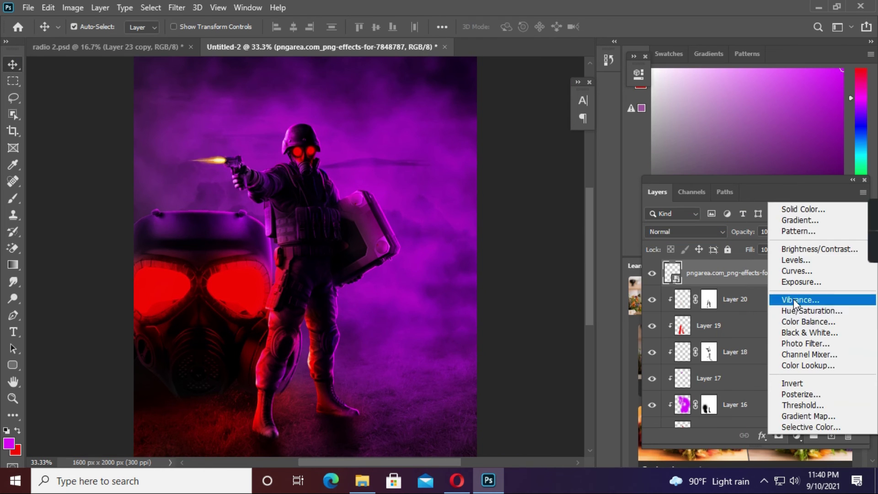
left_click(808, 322)
left_click_drag(512, 182, 468, 184)
left_click(732, 300)
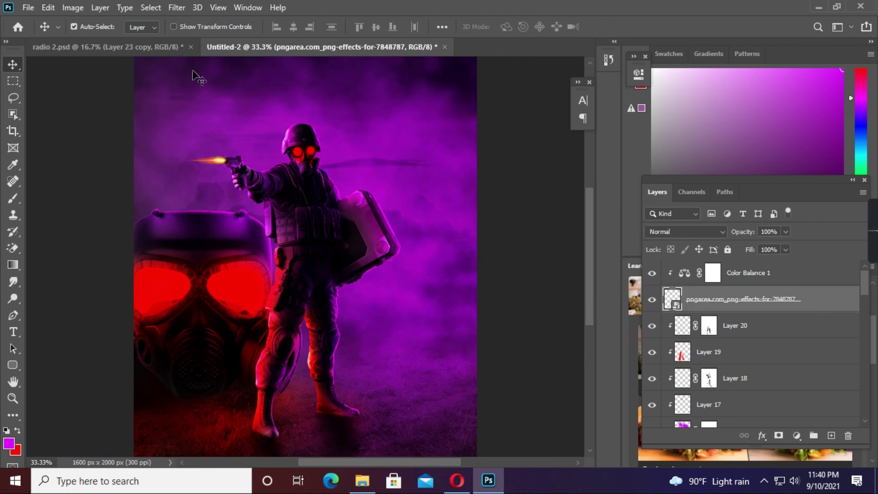
key("ctrl+alt+f")
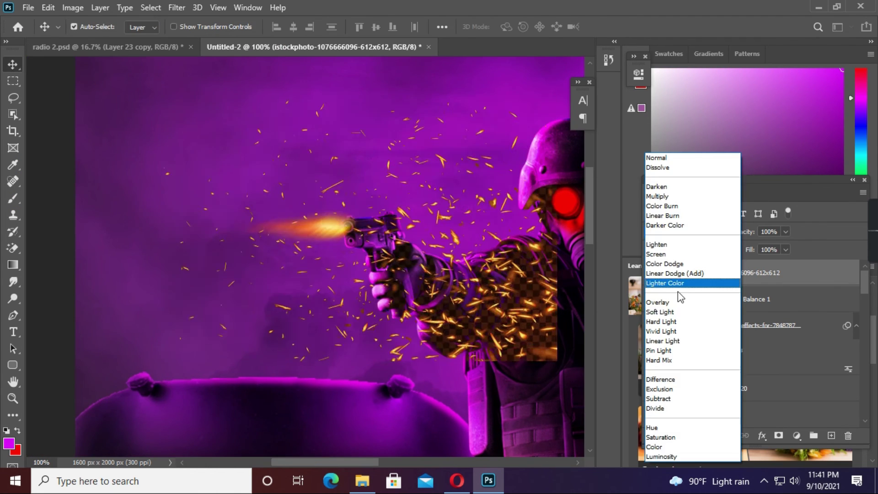
- Set the sparks layer's blend mode to Lighter Color
left_click(677, 285)
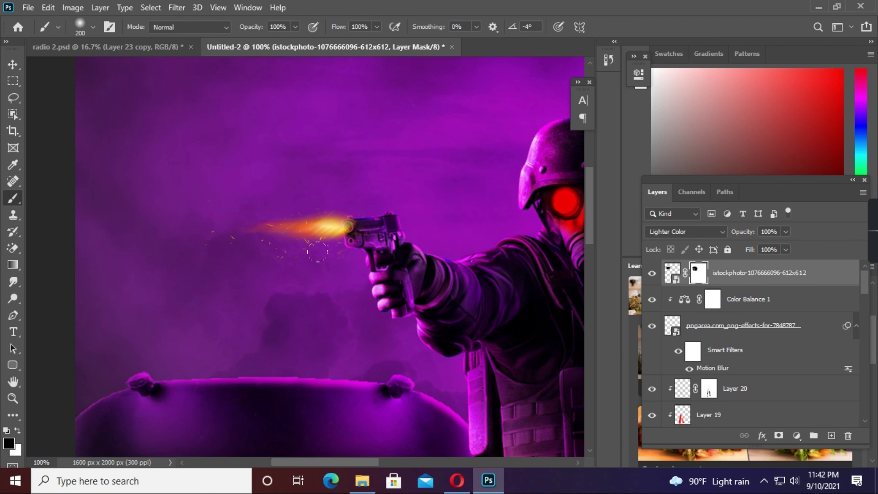
key("v")
key("ctrl+0")
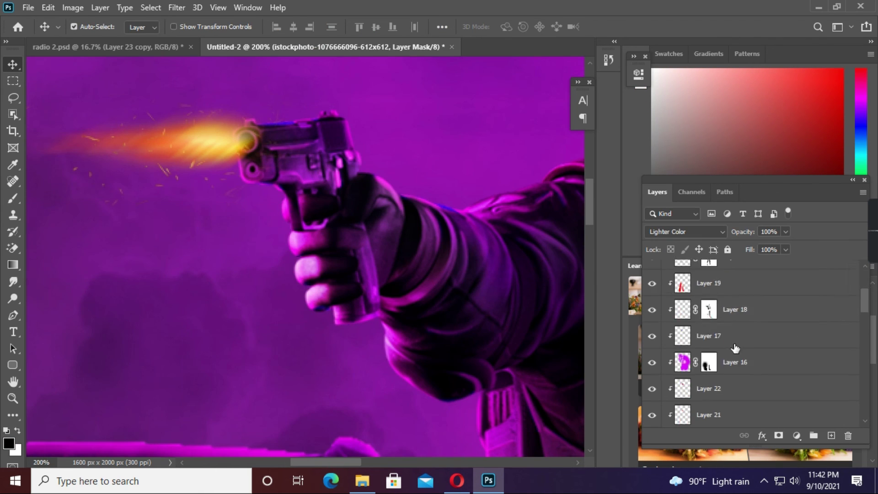
- Confirm the orange pistol glow colour, then switch to red with a smaller brush
key("Return")
key("v")
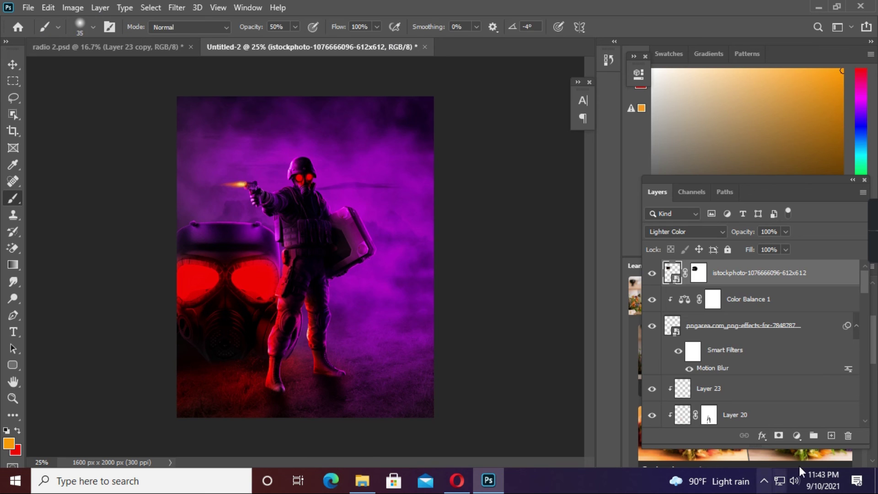
right_click(306, 255)
key("x")
key("bracketleft")
key("bracketleft")
key("bracketleft")
- Create Layer 25 and paint purple fog over the lower poster with a huge soft brush
key("x")
left_click(395, 337, "alt")
key("ctrl+shift+alt+n")
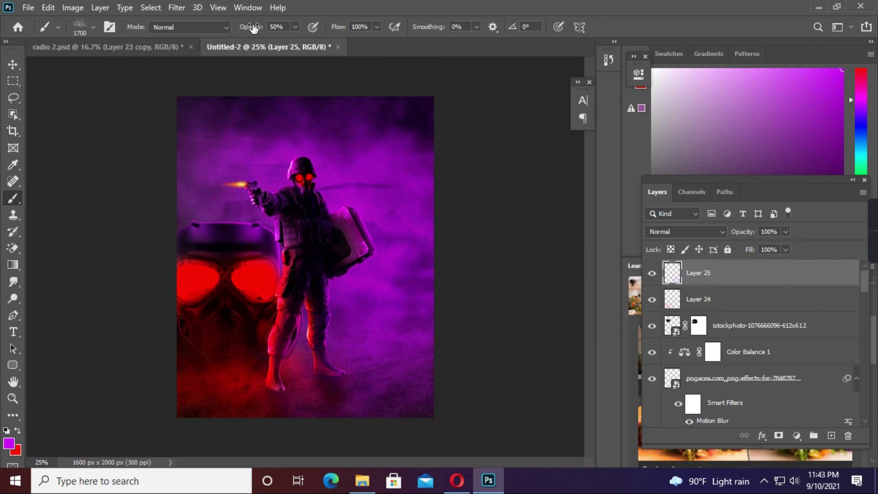
left_click_drag(254, 27, 275, 28)
key("bracketright")
left_click(319, 365)
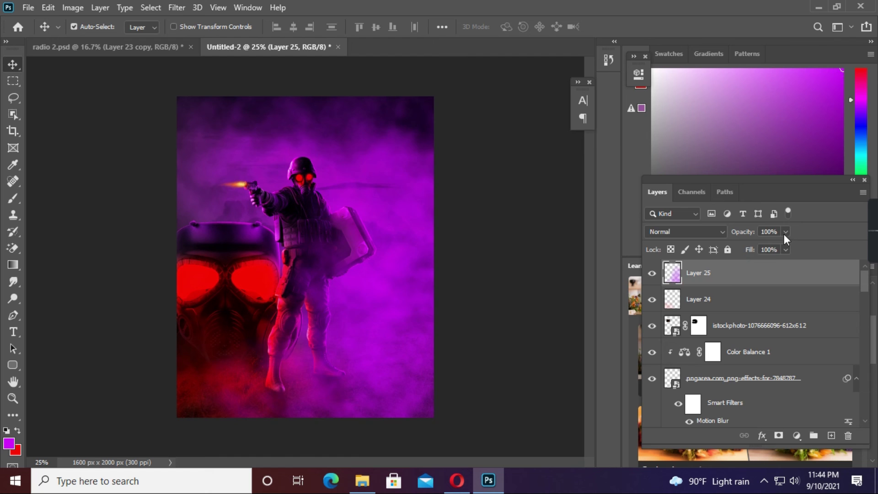
- Clip an Exposure adjustment layer to the purple fog layer
left_click(796, 435)
left_click(787, 280)
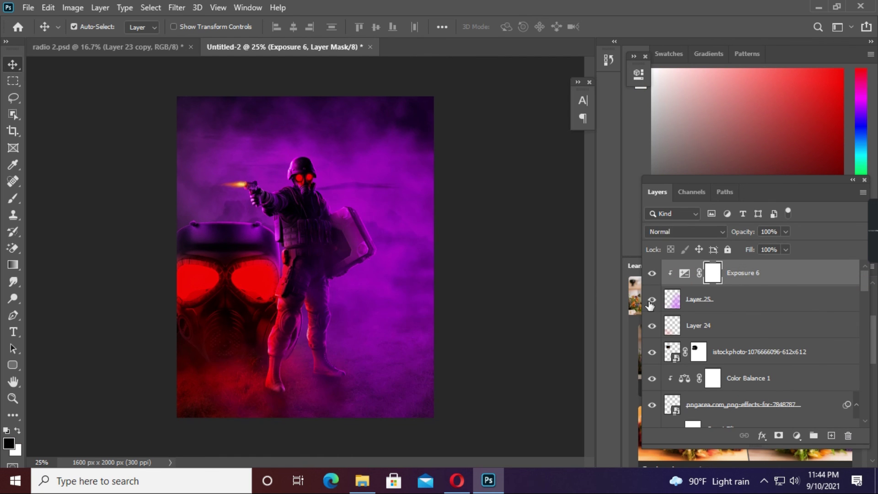
left_click(685, 300)
left_click(695, 325)
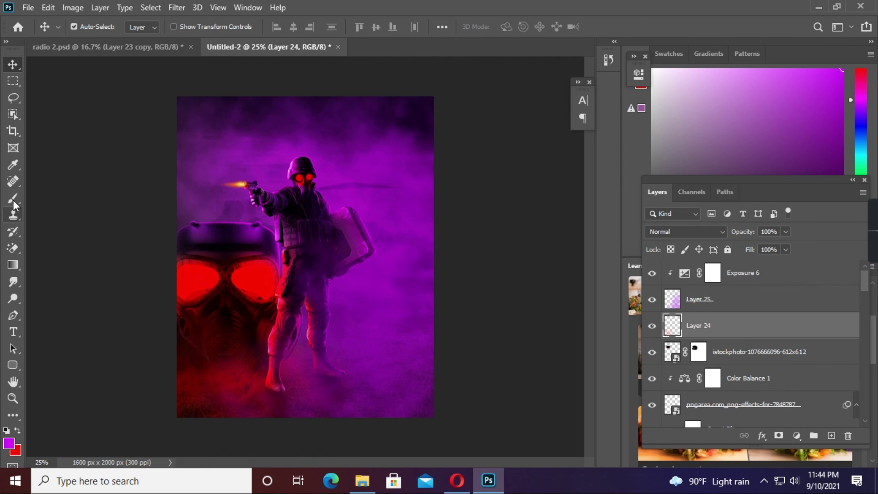
left_click(13, 201)
key("x")
key("v")
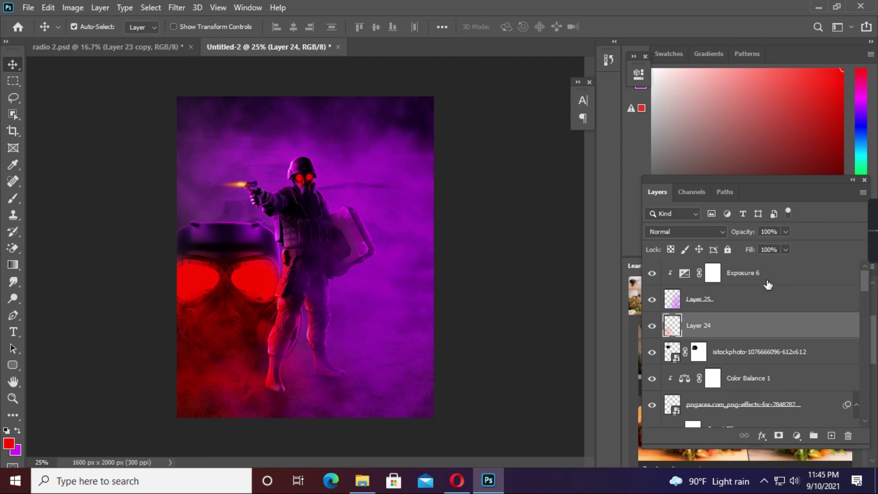
- Place the pngwing dust particles and darken them with an Exposure adjustment at -9.67
key("Return")
left_click(796, 435)
left_click(796, 280)
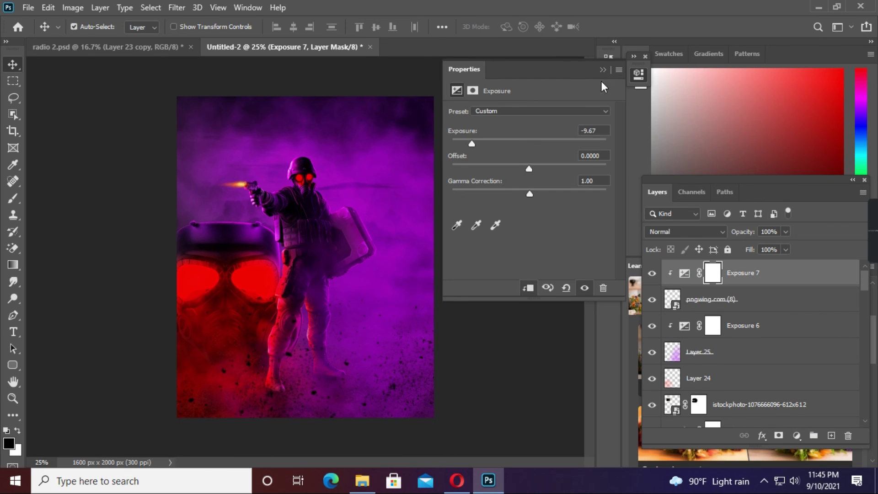
left_click(711, 299)
left_click(786, 231)
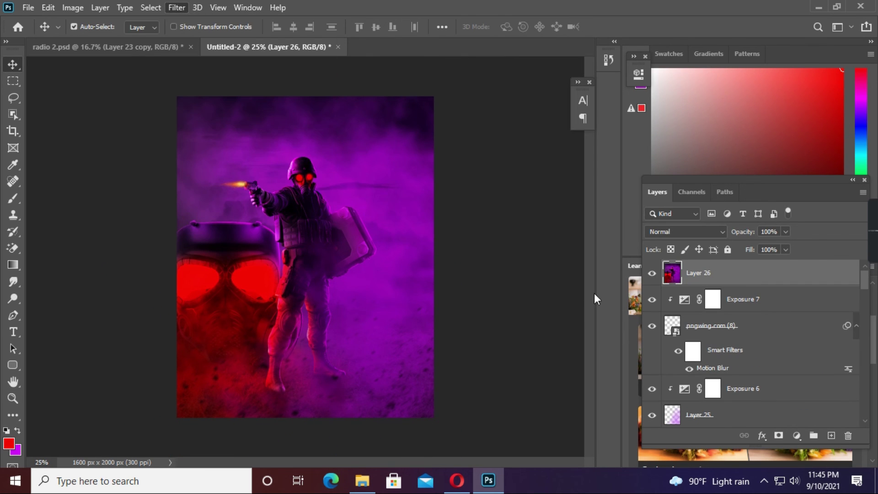
- Camera Raw grade: Temperature -17, Tint -8, Shadows +36, Clarity +7, then browse Curve presets
key("ctrl+shift+a")
mouse_move(757, 247)
left_mouse_down()
mouse_move(789, 247)
mouse_move(744, 247)
left_mouse_up()
left_click_drag(757, 268, 750, 268)
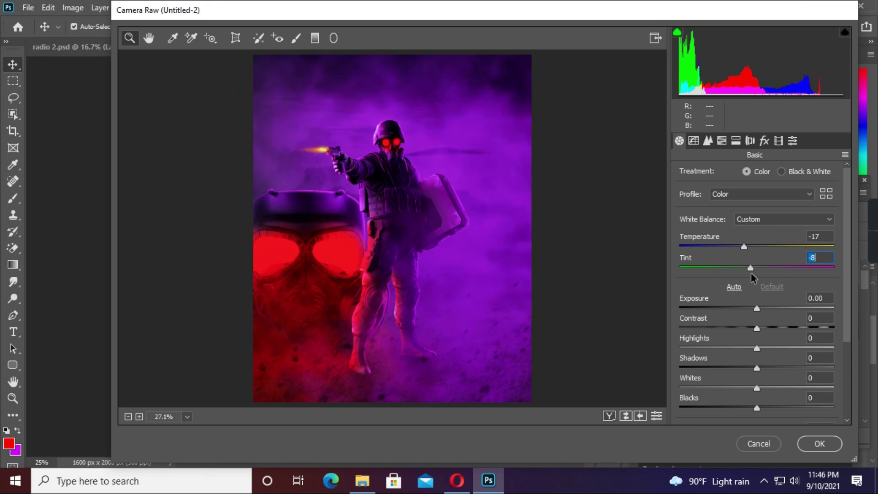
left_click_drag(799, 366, 784, 366)
scroll(757, 374, "down", 3)
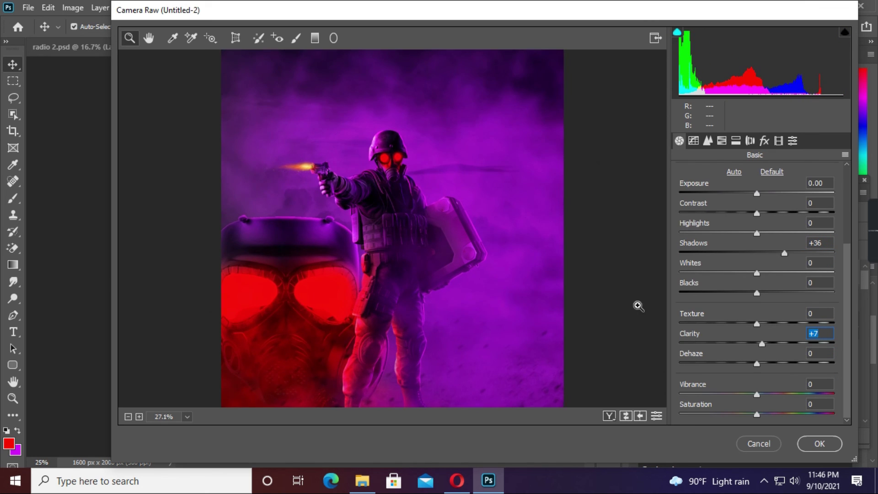
left_click(793, 140)
scroll(709, 224, "down", 5)
scroll(706, 240, "down", 5)
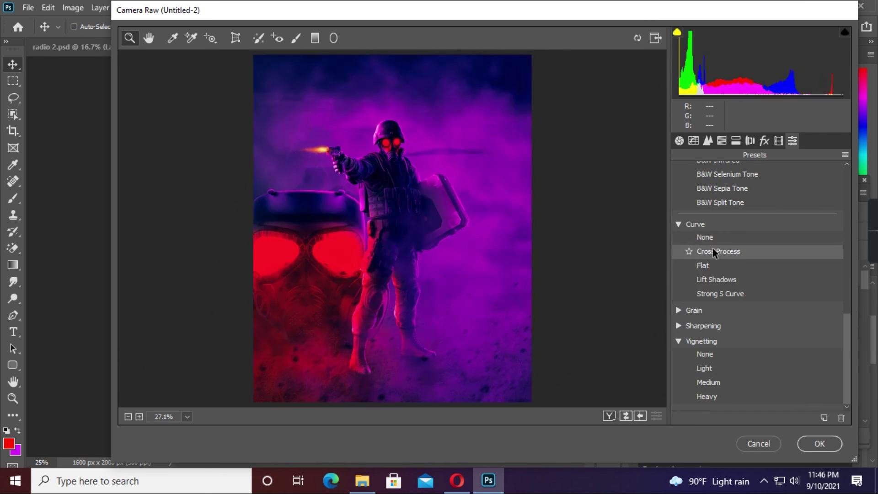